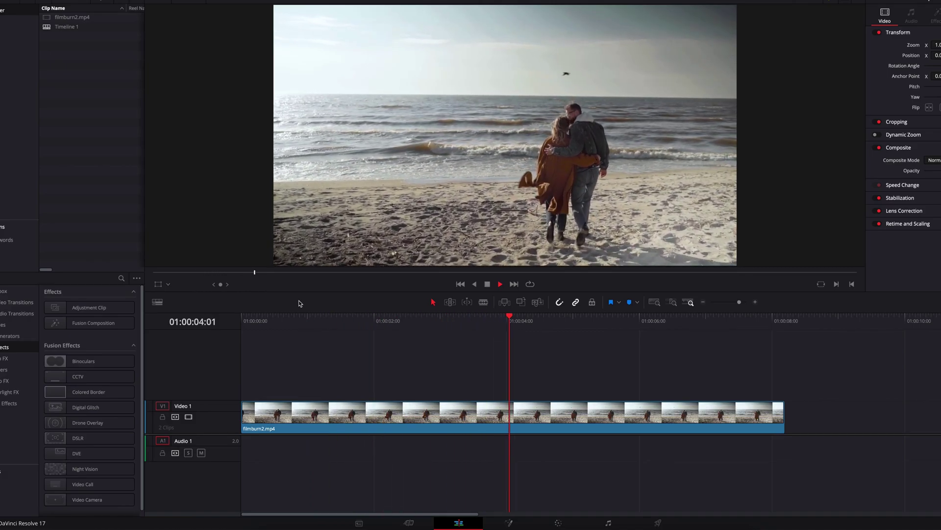
Step: Place an Adjustment Clip on Video 2 and stretch it to the beach clip's end
key(space)
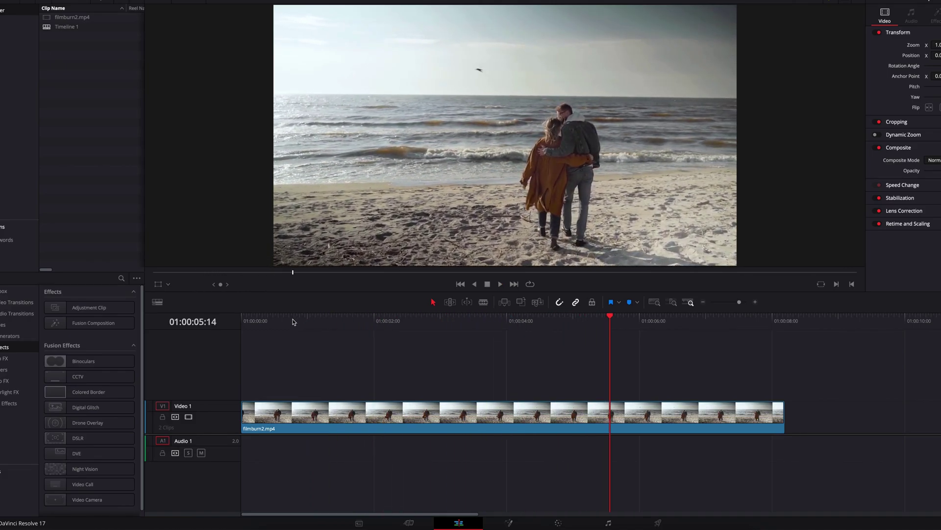
key(Home)
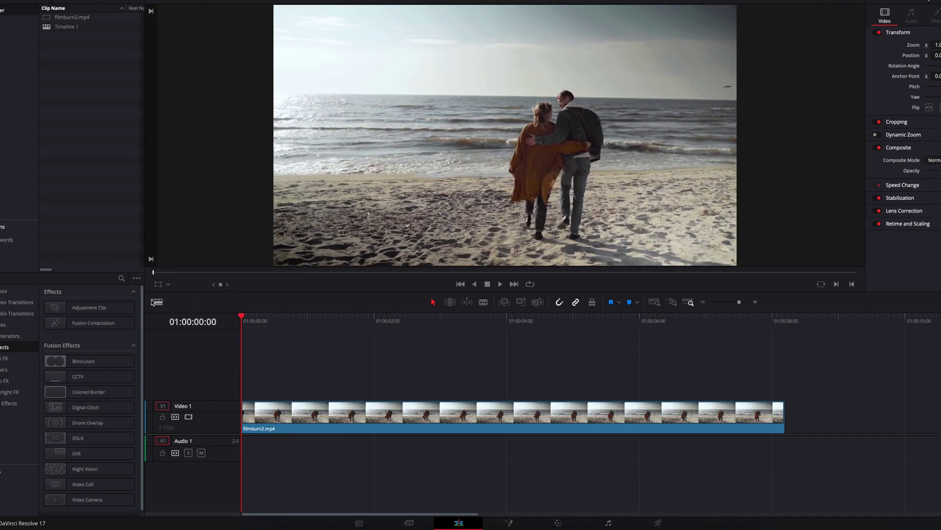
drag(103, 308, 221, 375)
drag(568, 387, 778, 391)
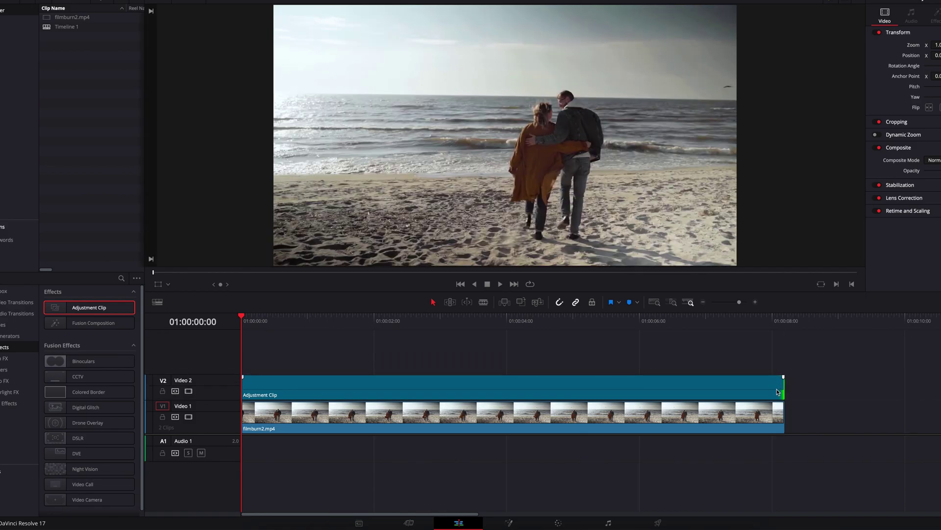
click(369, 379)
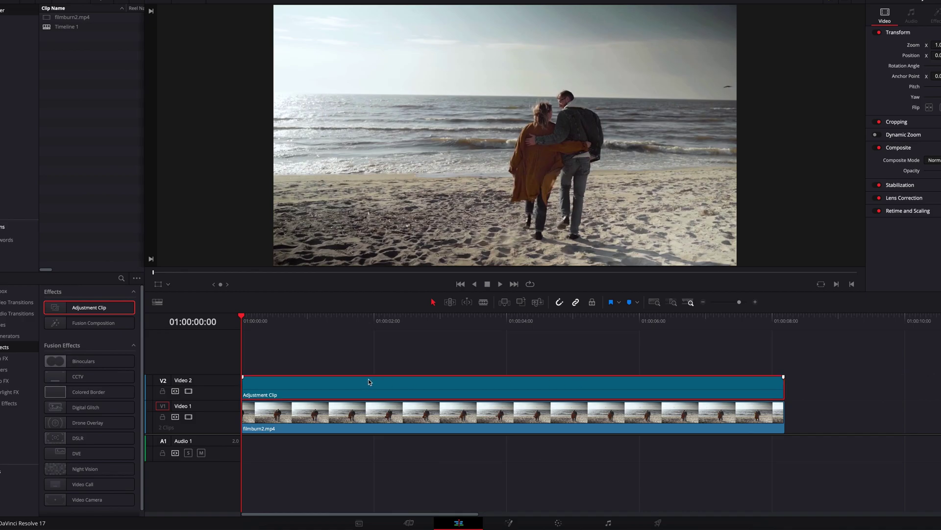
Step: In Fusion, insert a FastNoise node and merge it over the clip through Merge1
click(510, 523)
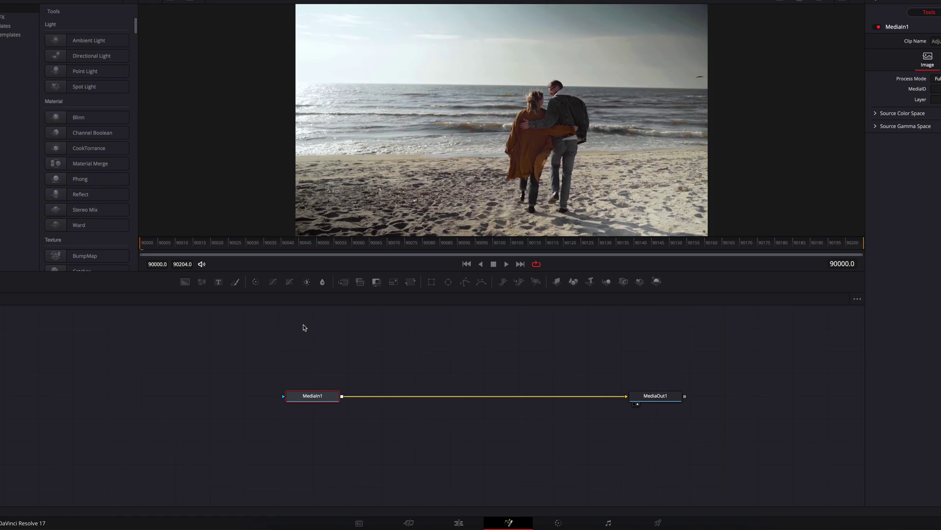
drag(207, 283, 417, 398)
drag(318, 415, 415, 478)
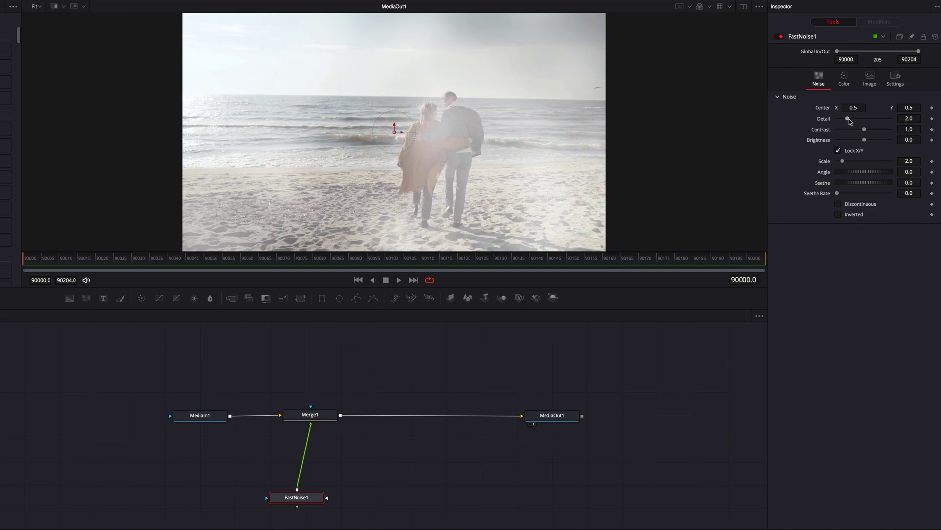
Step: Set the noise to Detail 1.57, Contrast 0.67, Brightness -0.42 and Scale 0.94
drag(849, 119, 846, 120)
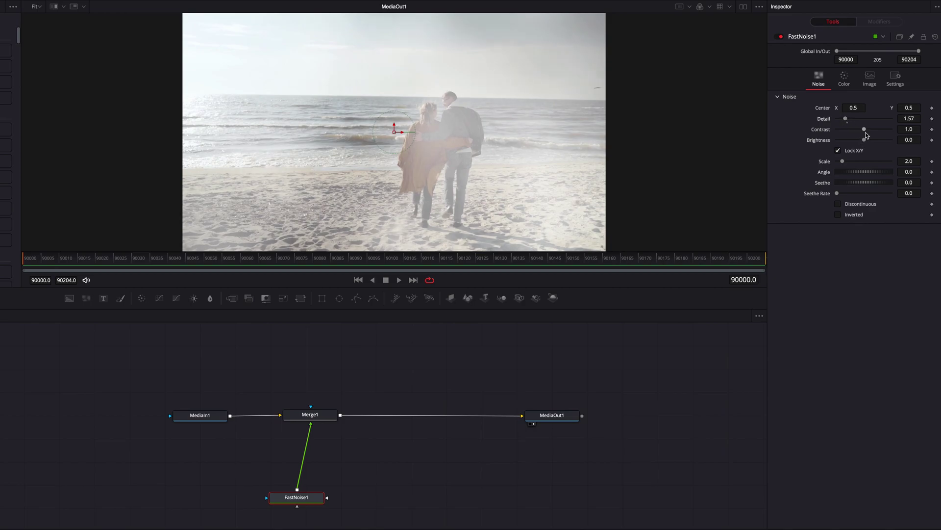
drag(865, 131, 856, 132)
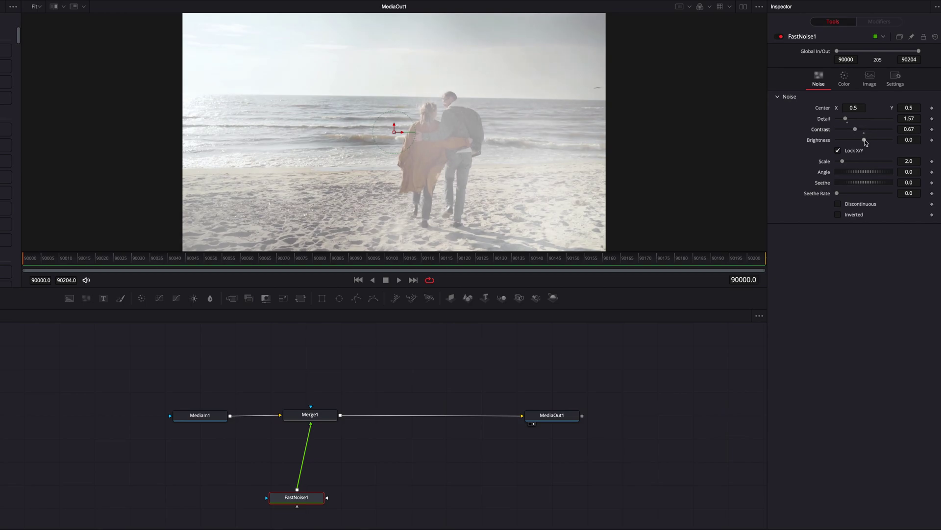
drag(865, 140, 855, 142)
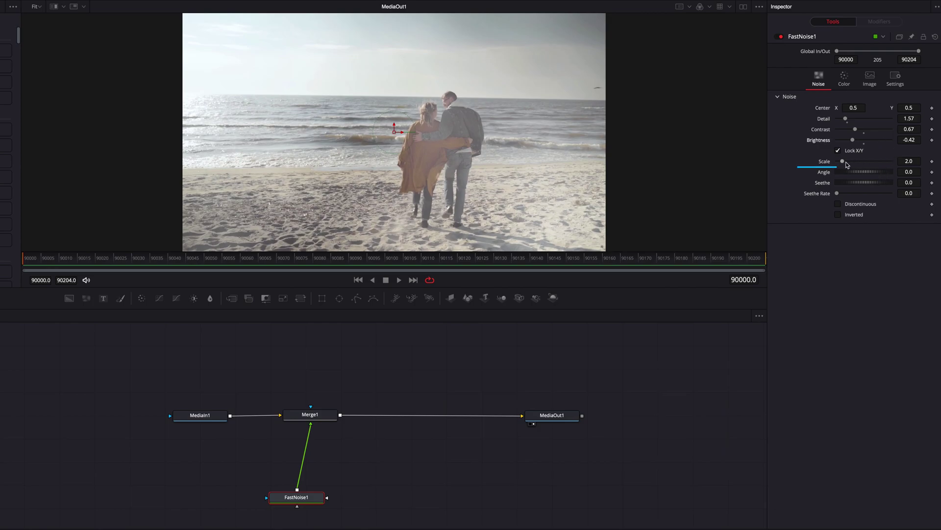
drag(843, 162, 781, 186)
Step: Keyframe Seethe from 0 at the first frame to -1.912 at the last frame, 90204
double_click(865, 186)
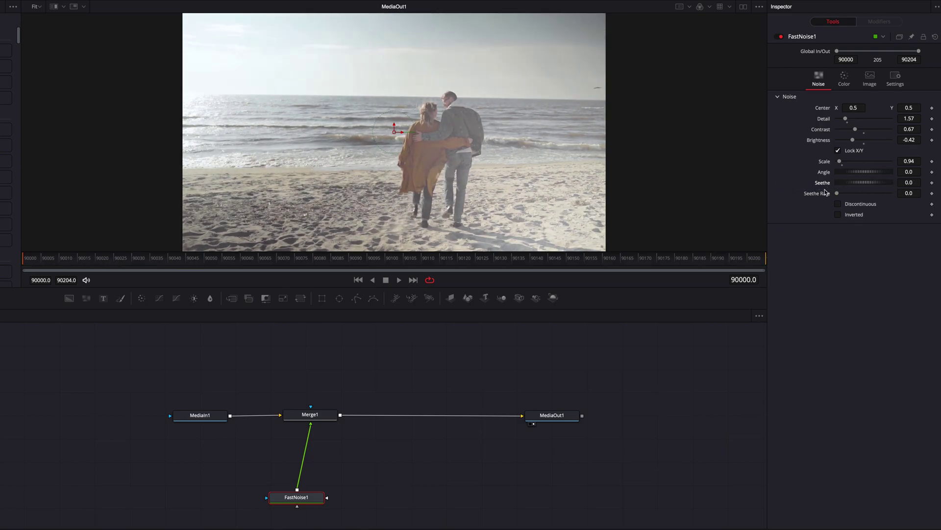
click(932, 182)
click(760, 259)
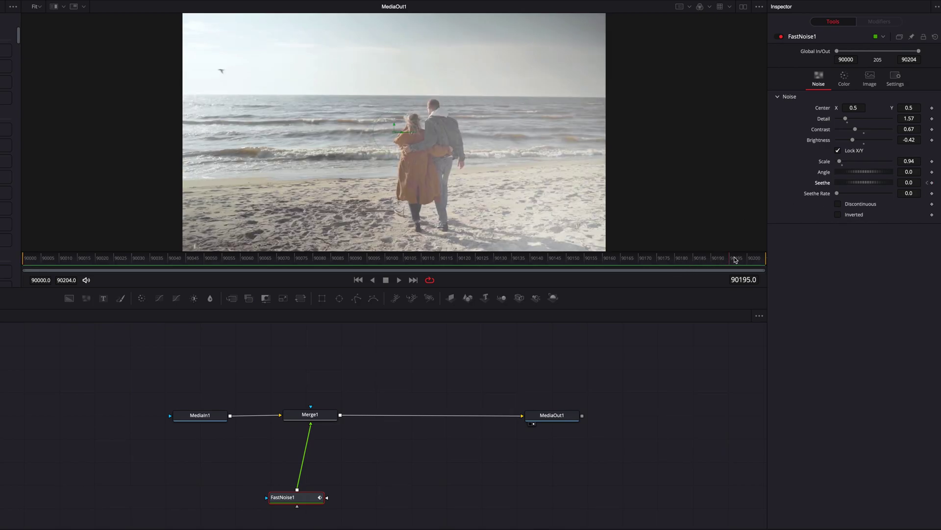
click(764, 259)
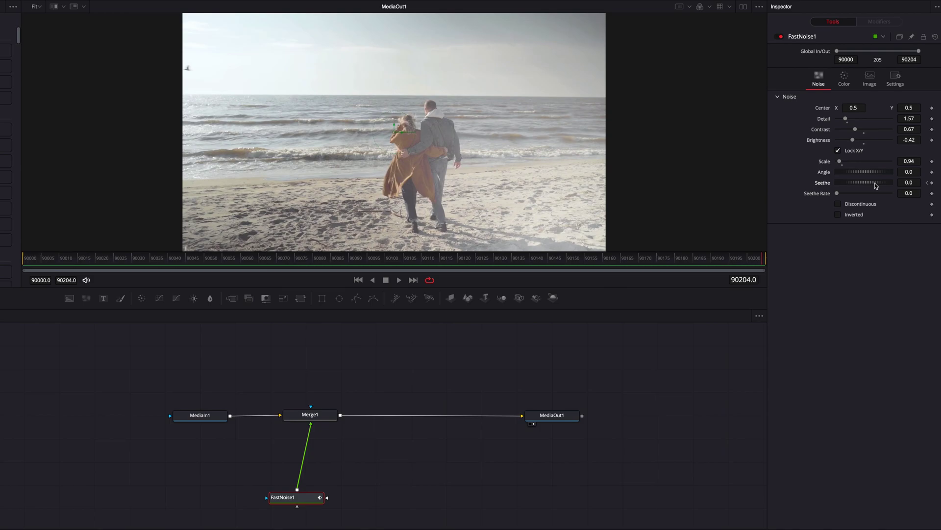
drag(876, 186, 844, 185)
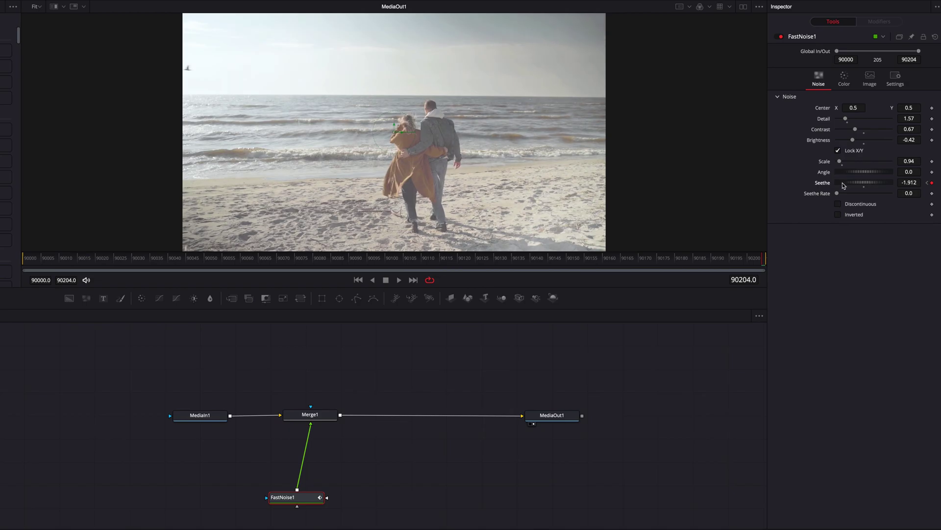
click(26, 264)
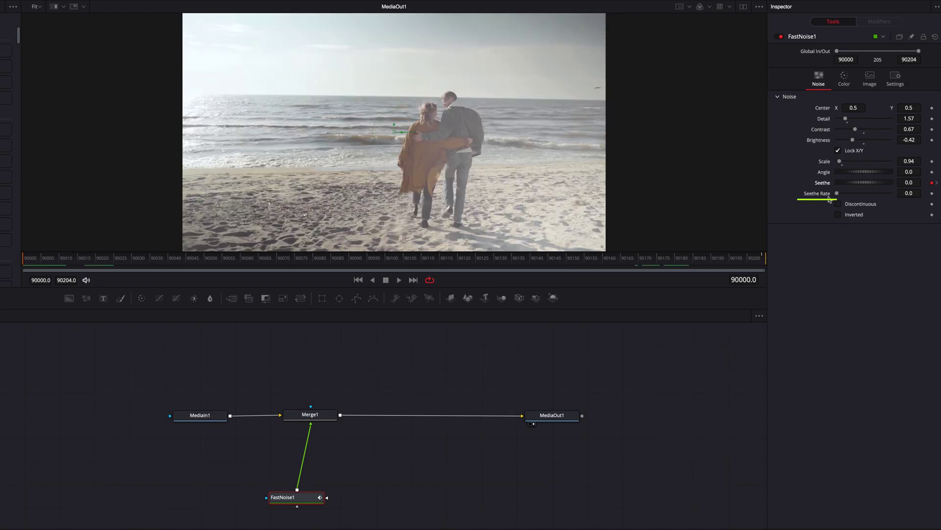
Step: Set Seethe Rate to 0.228, previewing the noise motion in playback
drag(837, 194, 885, 195)
key(space)
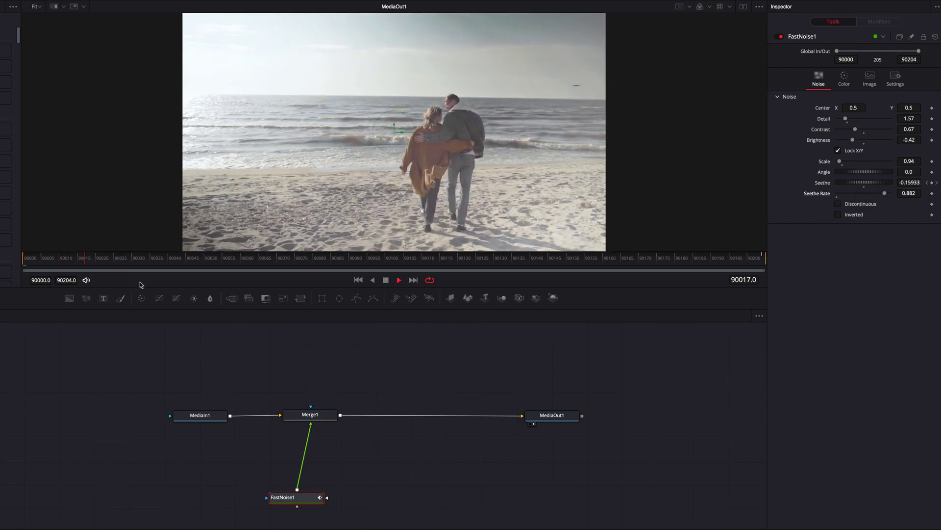
key(space)
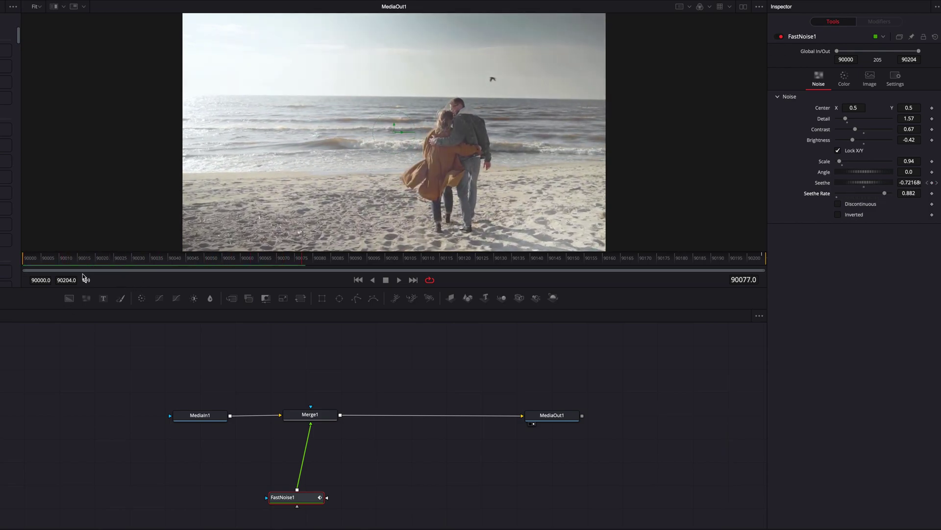
click(26, 260)
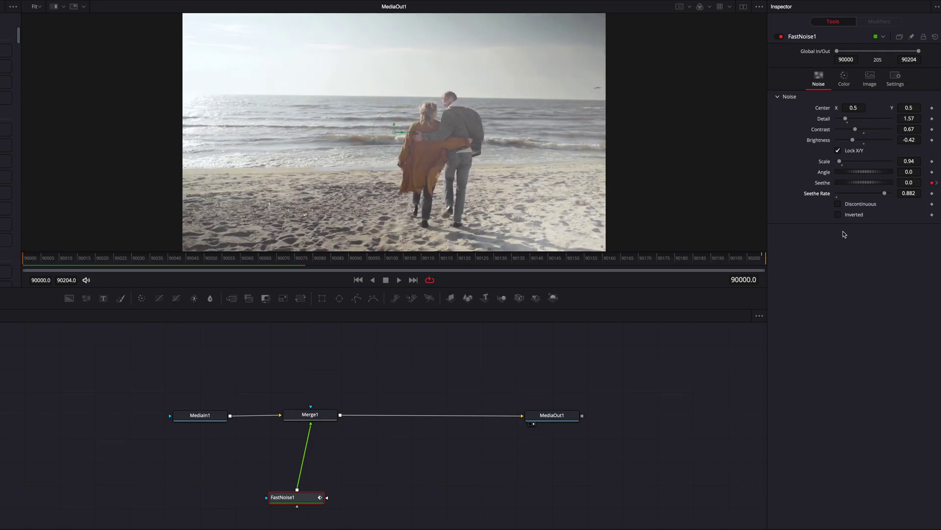
drag(885, 193, 851, 197)
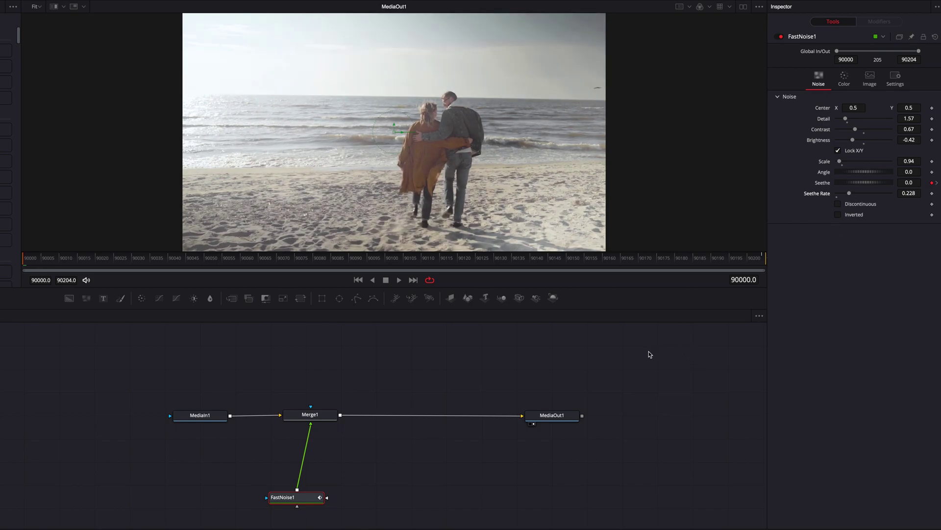
key(space)
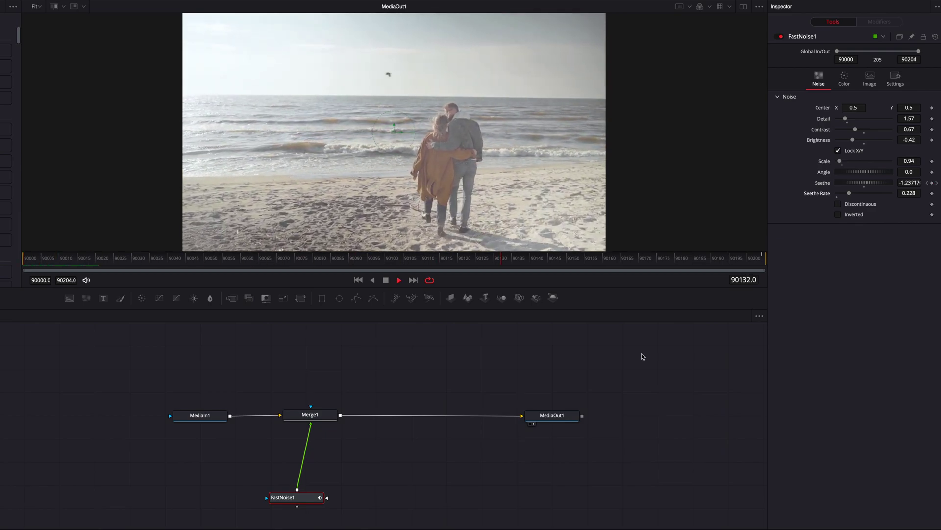
key(space)
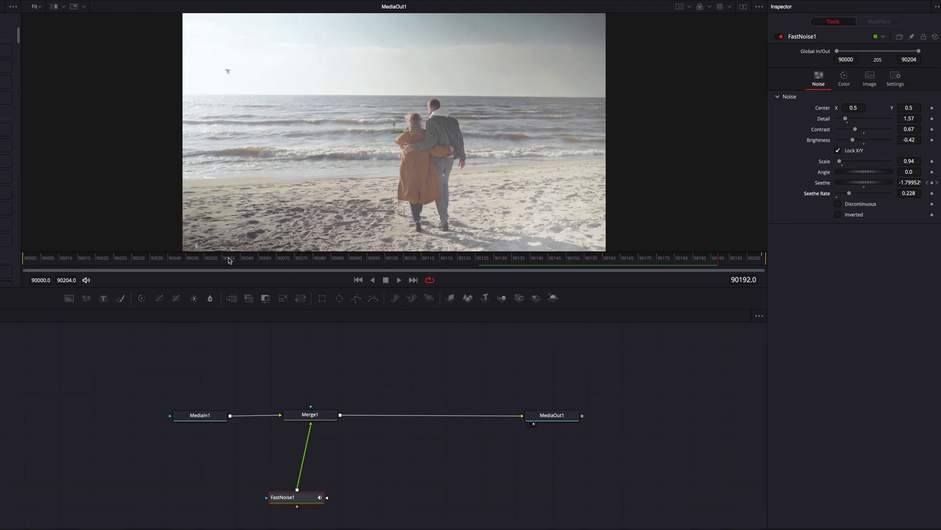
Step: Make FastNoise1's Color 2 orange (Red 1.0, Green 0.528, Blue 0.0)
click(26, 261)
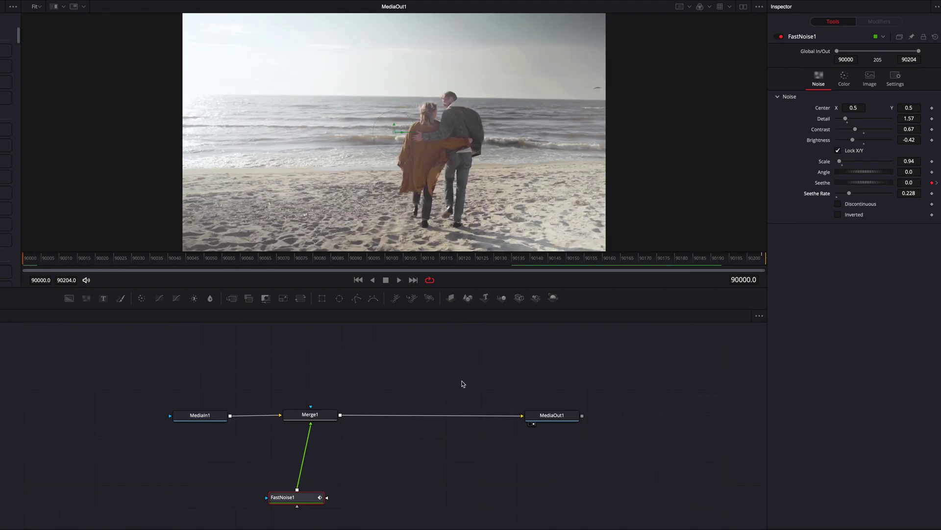
click(844, 78)
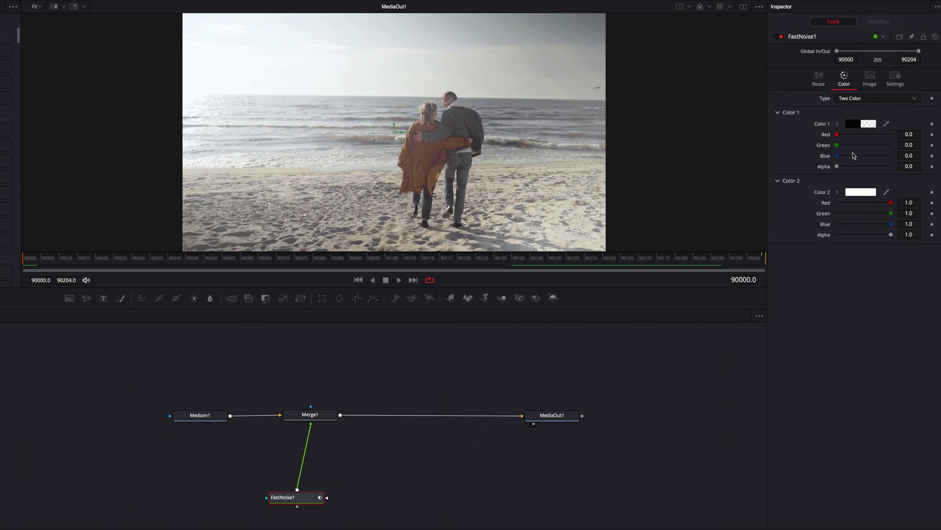
click(837, 192)
click(905, 200)
drag(912, 201, 913, 206)
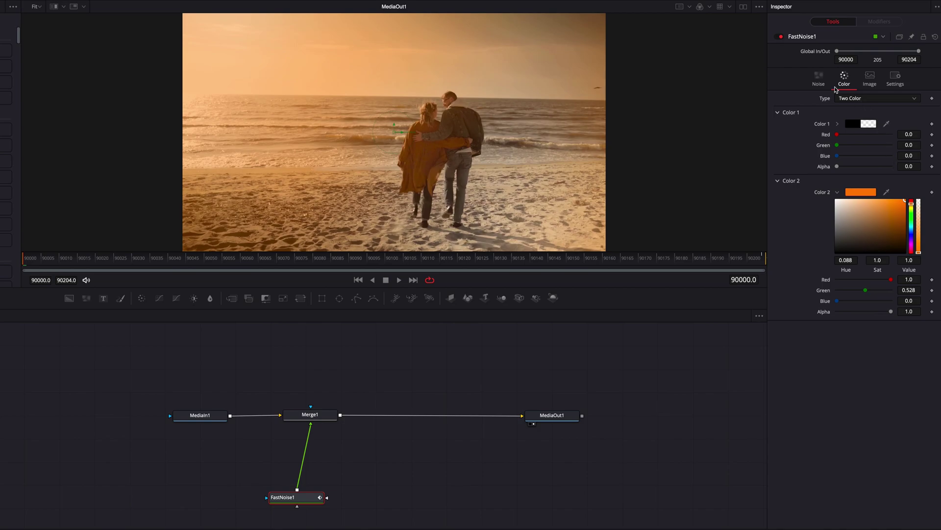
click(818, 79)
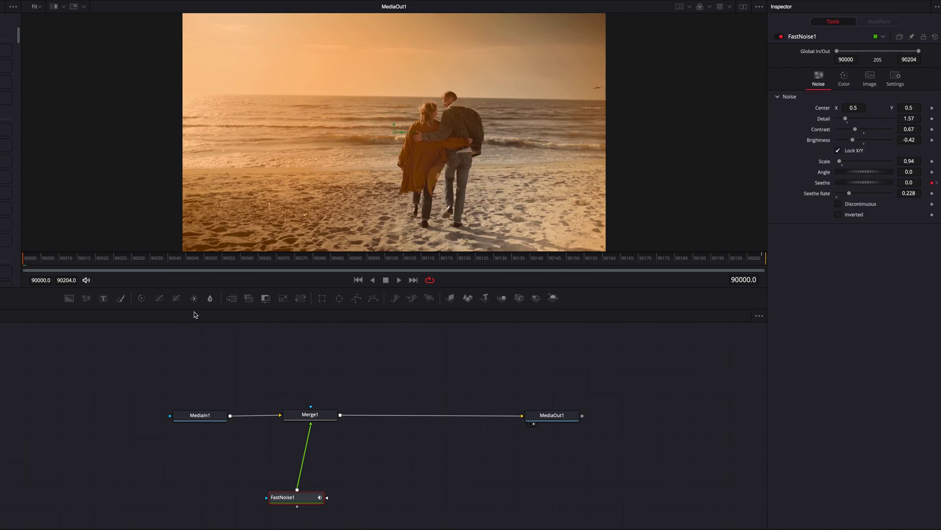
Step: Insert a BrightnessContrast node between FastNoise1 and Merge1 and raise its Gain
drag(195, 298, 302, 467)
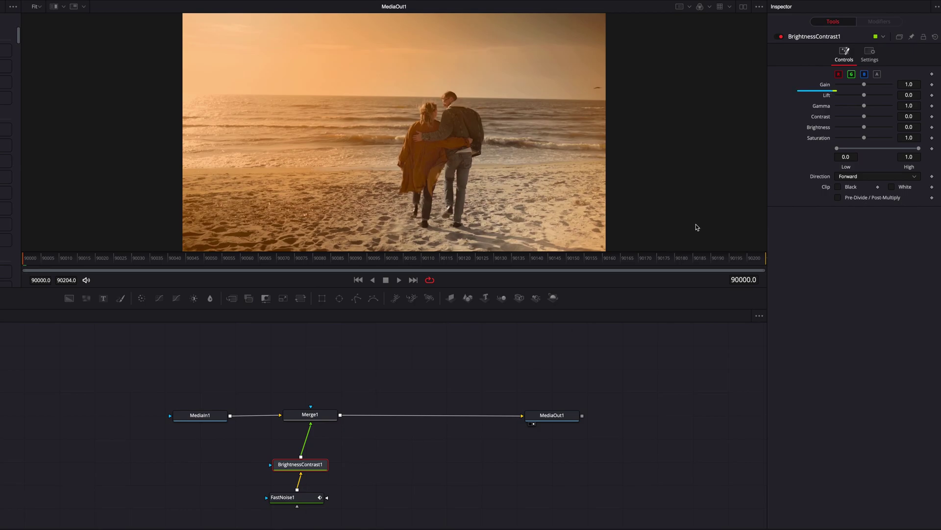
drag(866, 87, 866, 86)
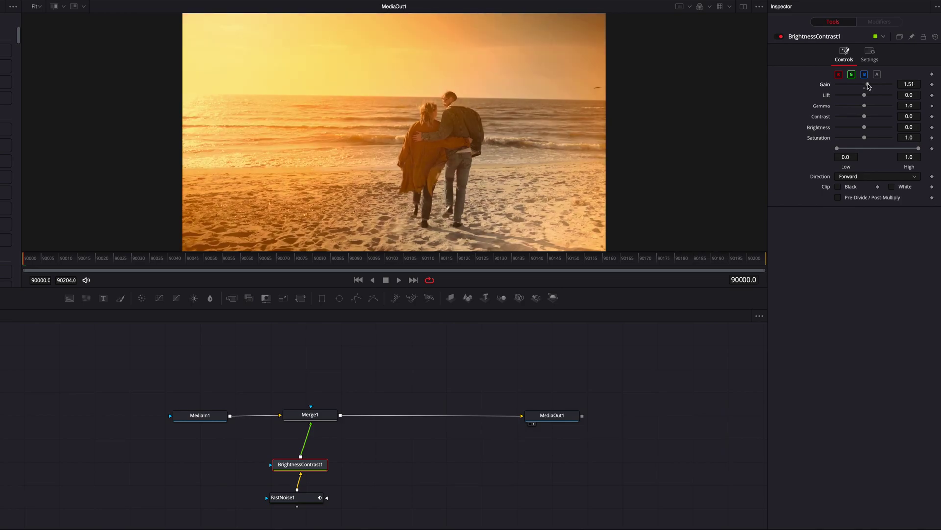
drag(90, 260, 434, 261)
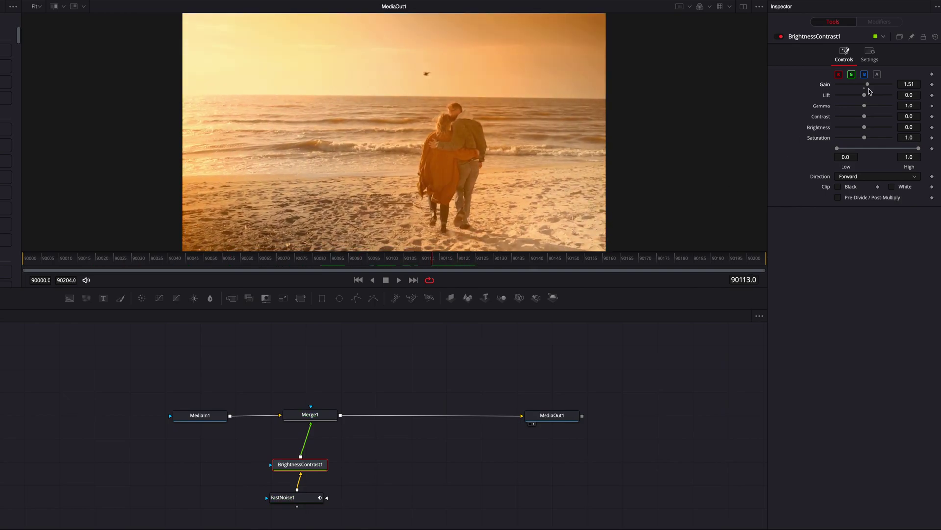
Step: Fine-tune Lift to about 0.16, scrubbing the clip to check the hazy look
drag(864, 95, 868, 96)
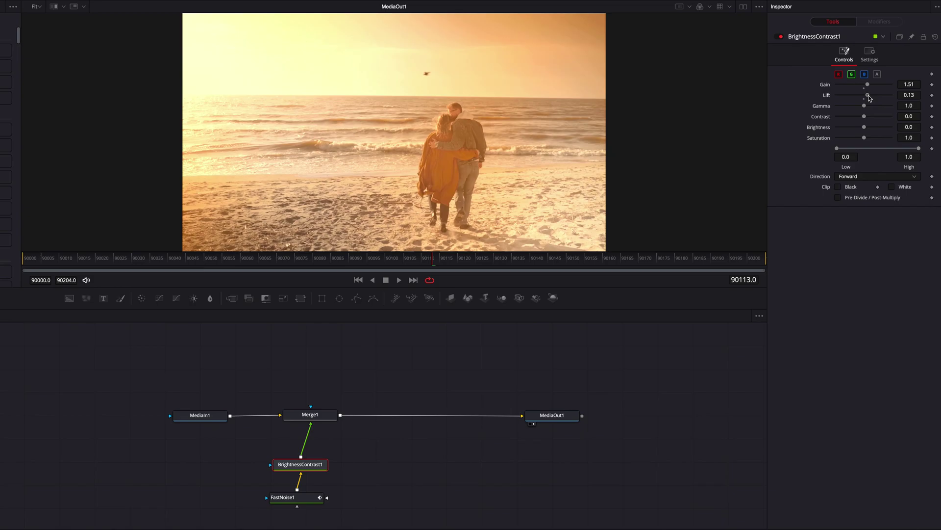
drag(871, 98, 869, 99)
drag(434, 265, 25, 262)
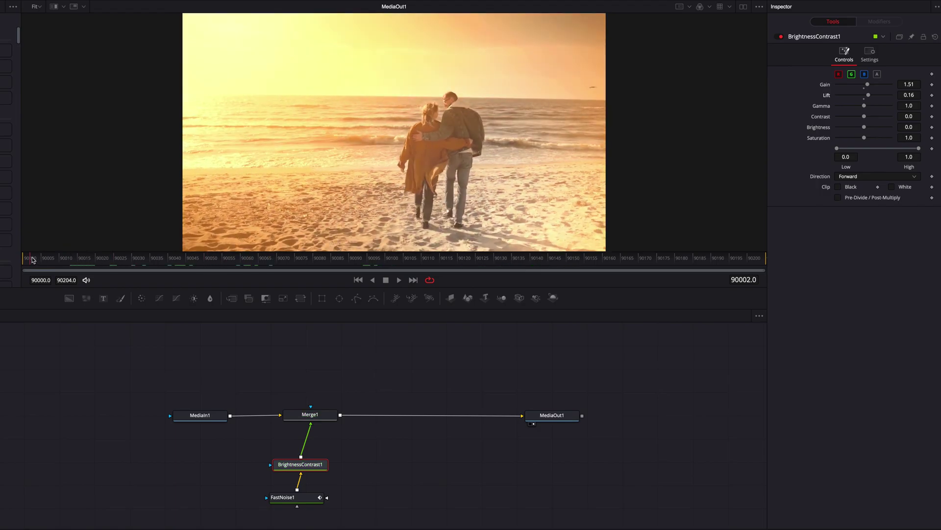
drag(863, 100, 858, 100)
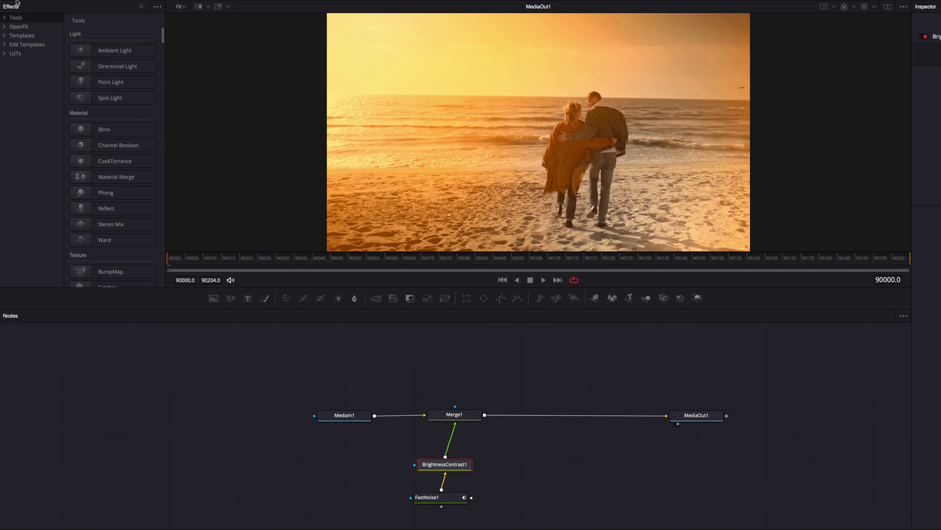
Step: Insert a Glow node between BrightnessContrast1 and Merge1 with Glow lowered to 0.409
click(7, 19)
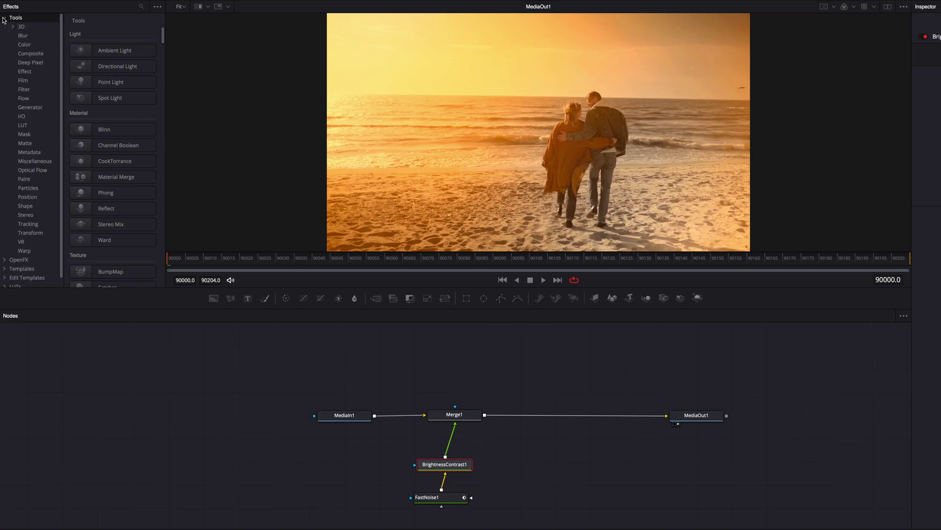
click(23, 36)
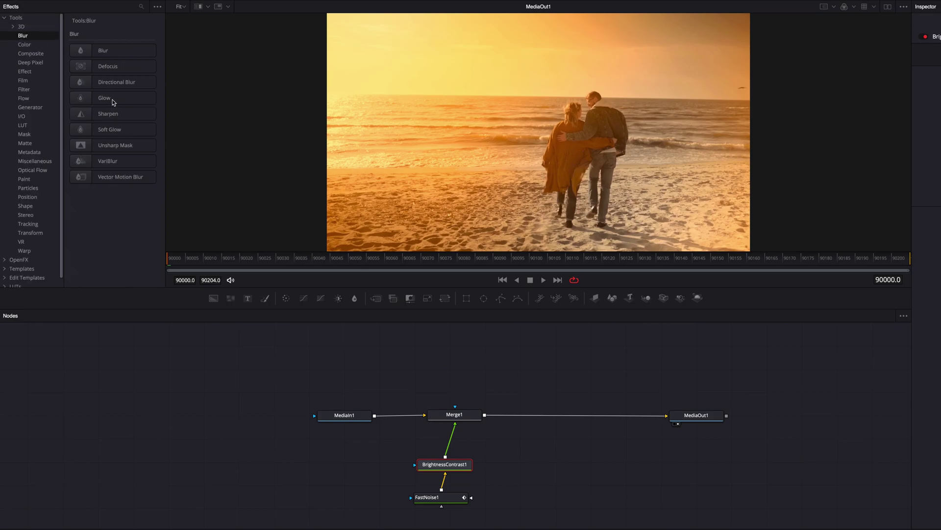
drag(113, 102, 455, 440)
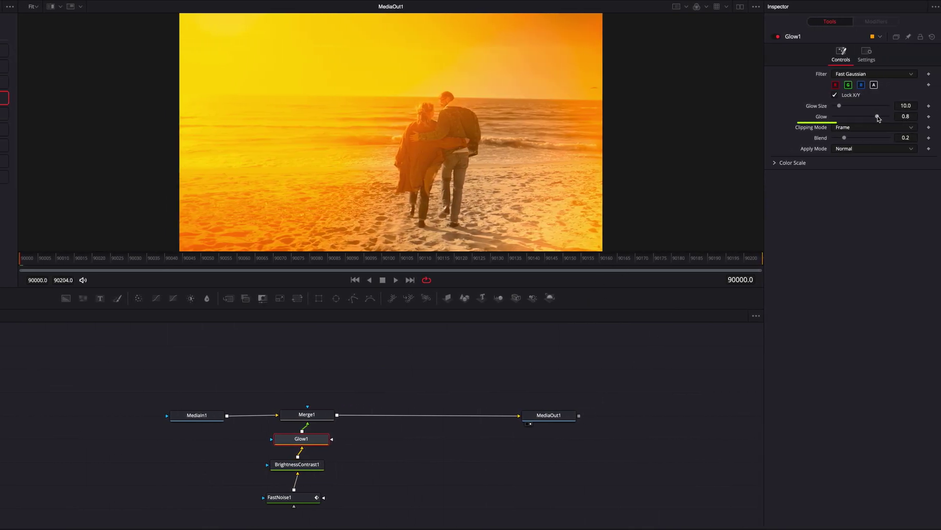
drag(878, 118, 857, 119)
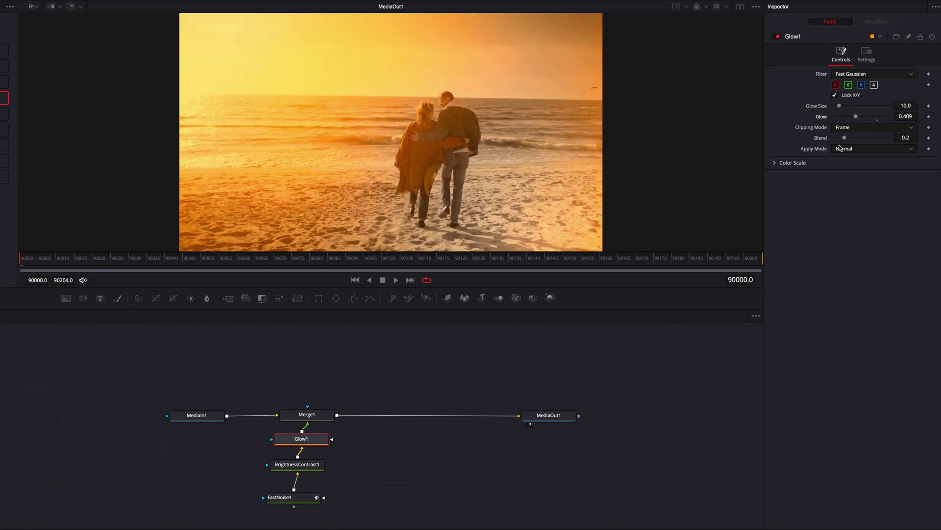
drag(103, 263, 21, 260)
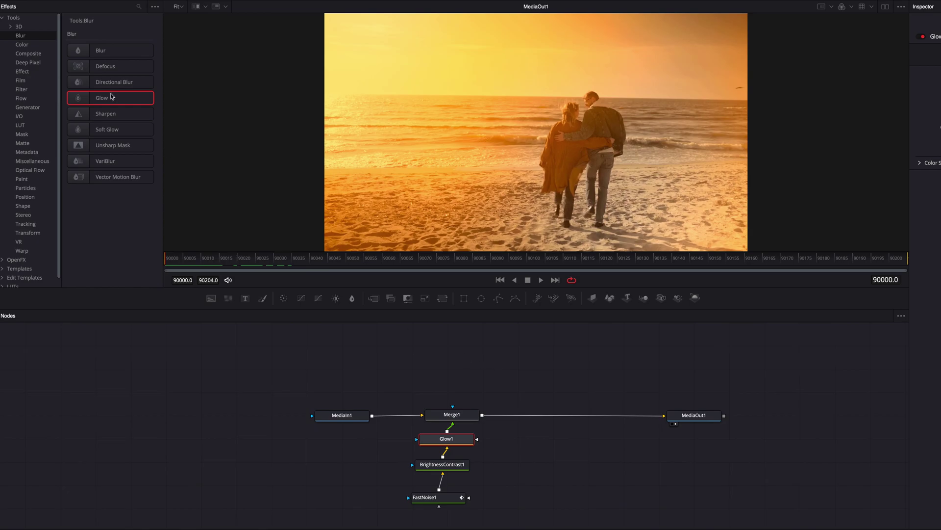
Step: Insert Grain between Merge1 and MediaOut1, raising Power to 6.77 and Grain Size to 1.19
click(22, 82)
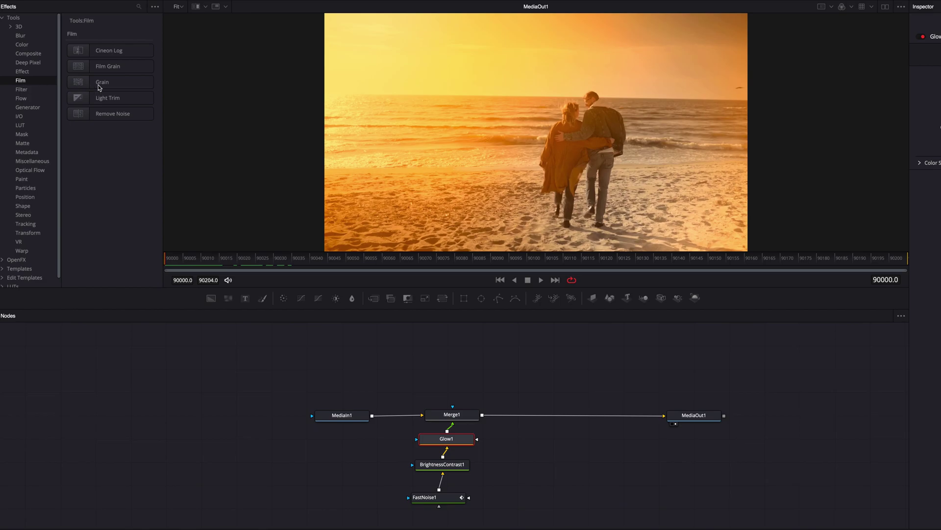
drag(107, 86, 530, 417)
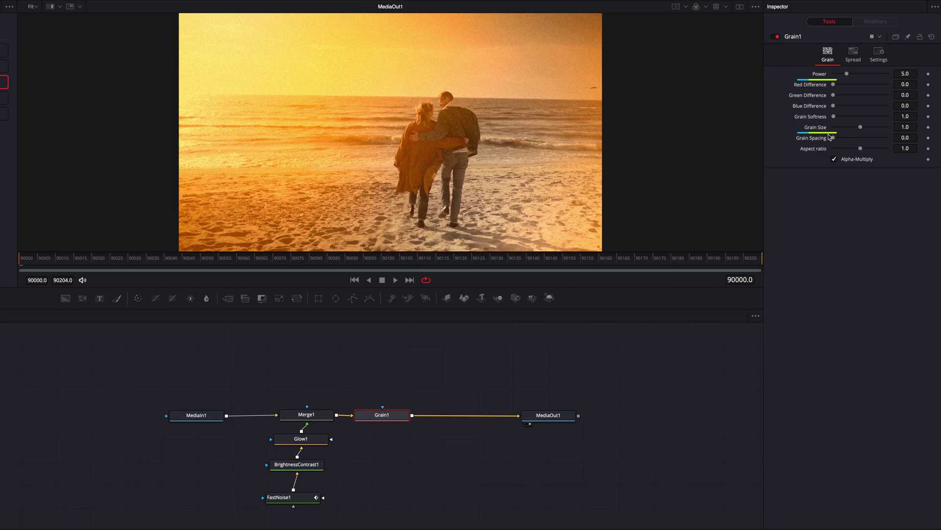
drag(847, 73, 853, 77)
drag(861, 127, 862, 127)
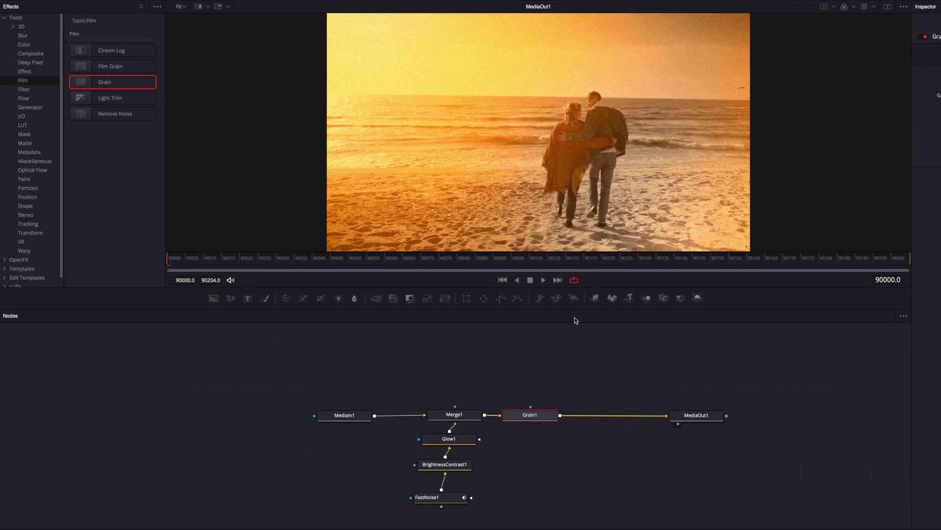
Step: Insert the Resolve FX Texture Film Damage effect between Grain1 and MediaOut1
scroll(29, 241, down, 1)
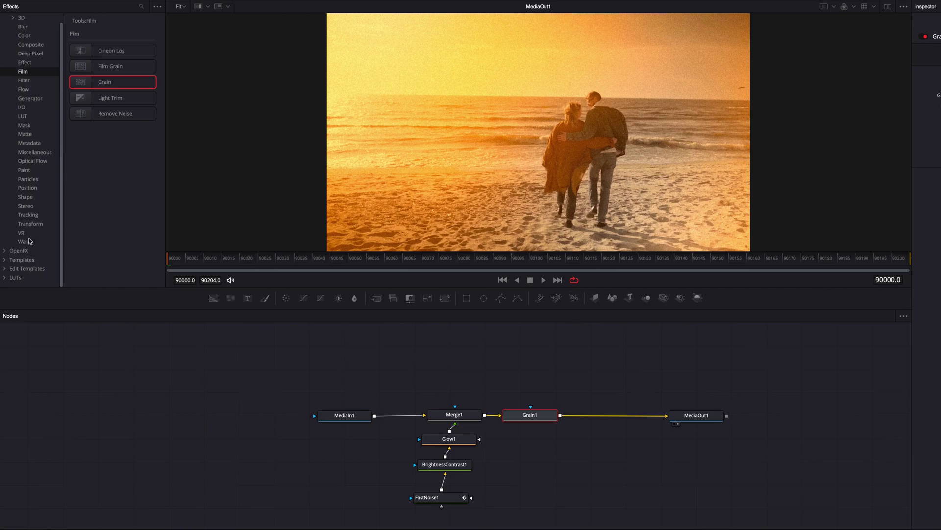
click(8, 253)
scroll(36, 251, down, 5)
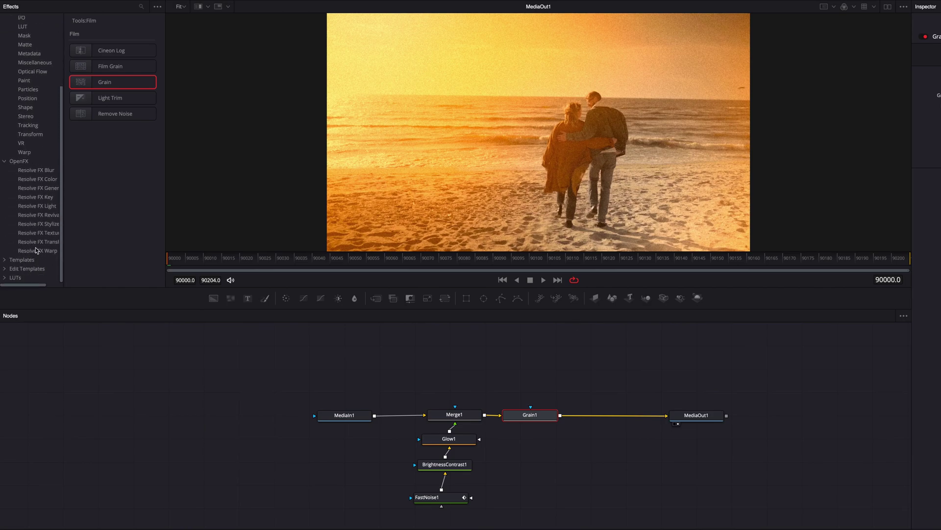
click(36, 234)
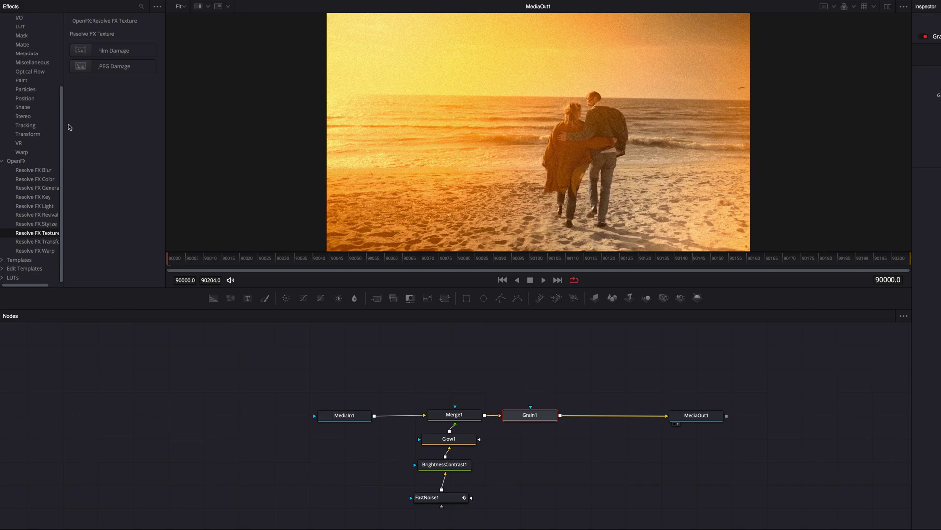
drag(113, 51, 603, 418)
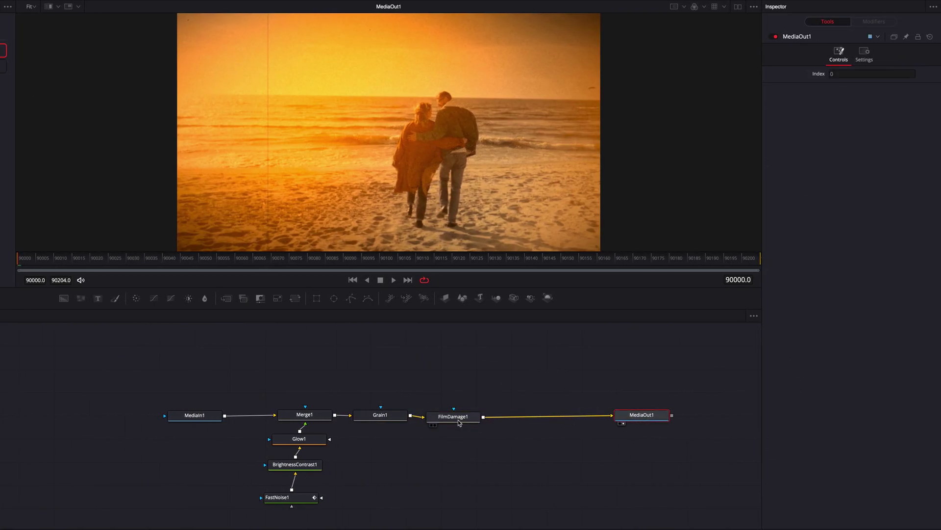
click(620, 416)
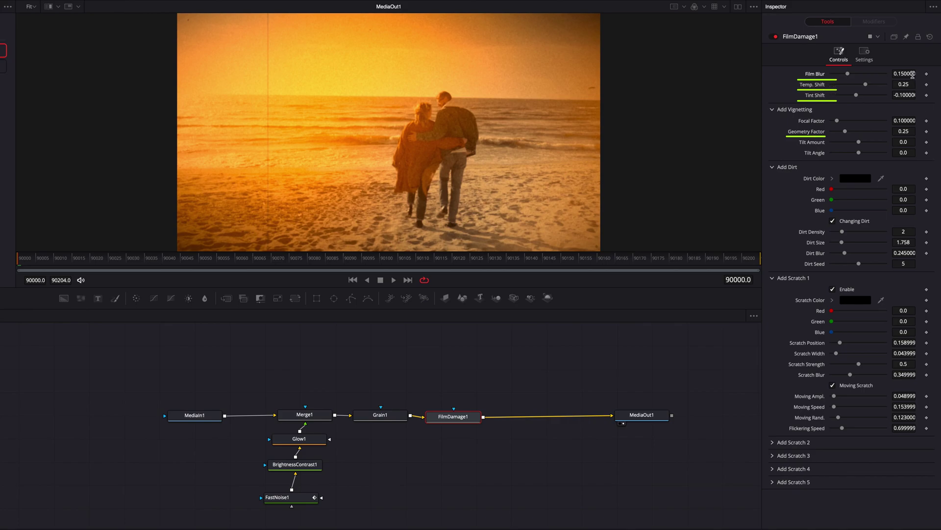
Step: Set Film Blur, Temp. Shift, Tint Shift and Geometry Factor to 0
click(913, 75)
text(0)
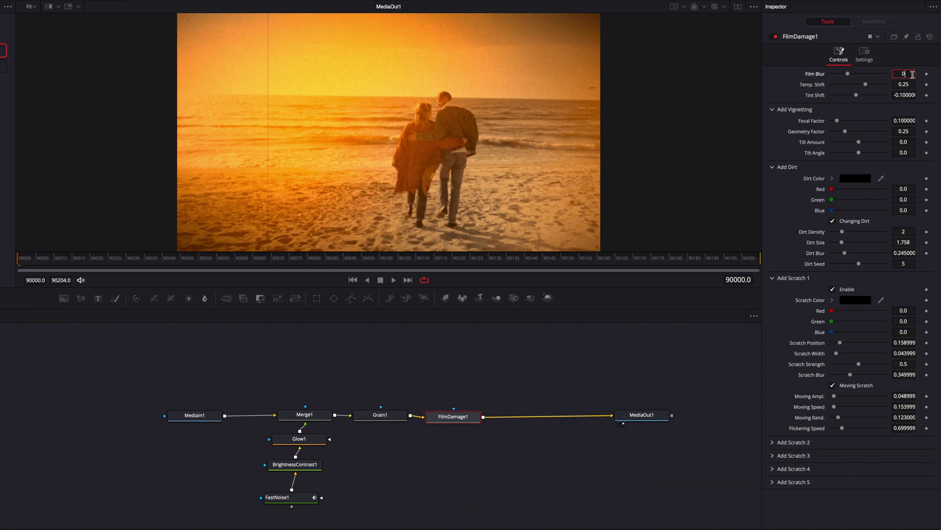
click(914, 85)
text(0)
click(910, 95)
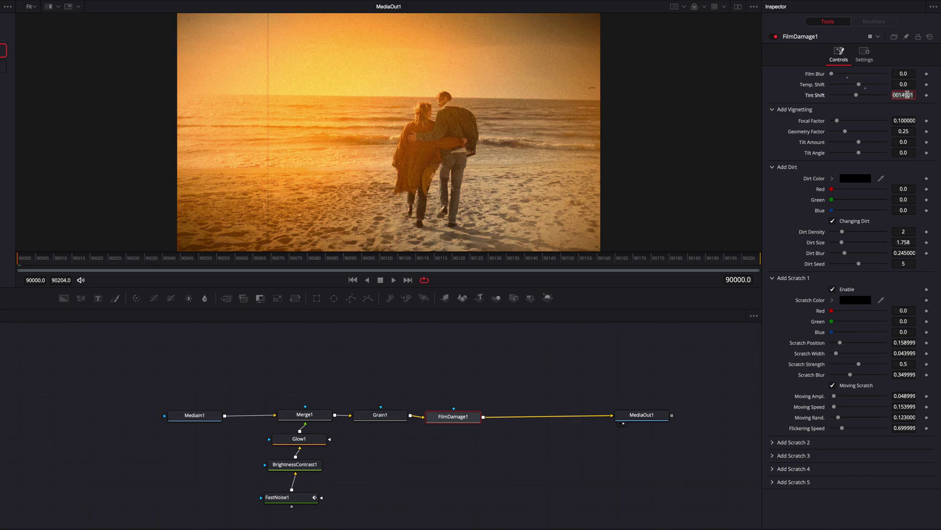
text(0)
click(901, 120)
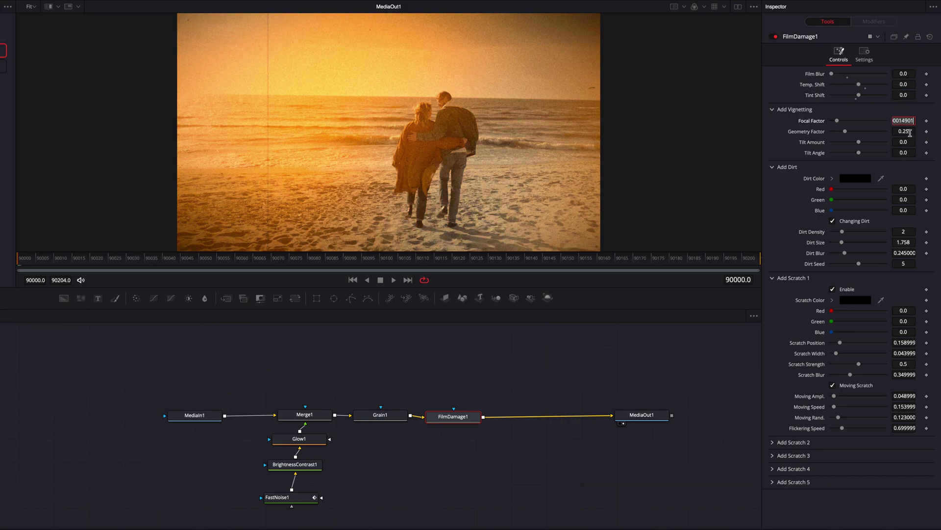
click(910, 132)
text(0)
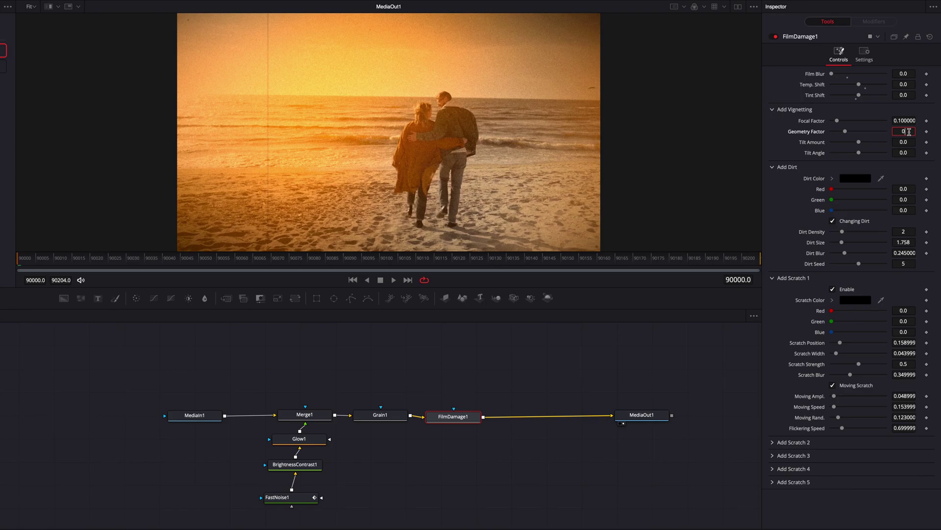
key(Return)
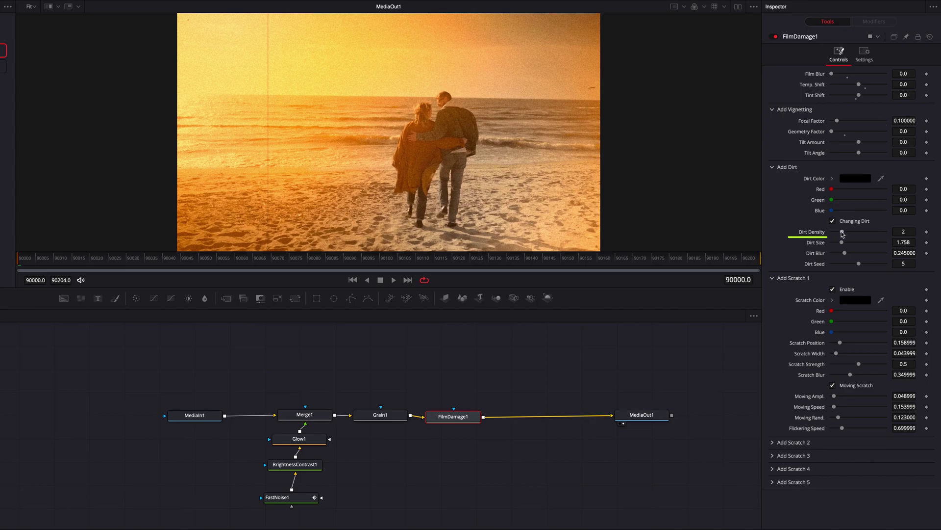
Step: Set Dirt Density to 0, turn off Changing Dirt, and move Scratch 1 to 0.764
drag(839, 234, 822, 237)
click(833, 221)
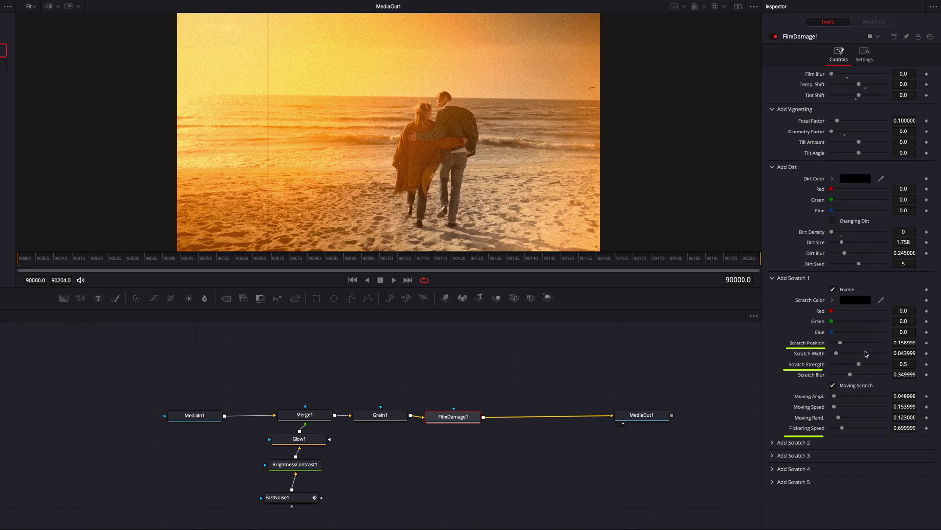
drag(842, 344, 841, 366)
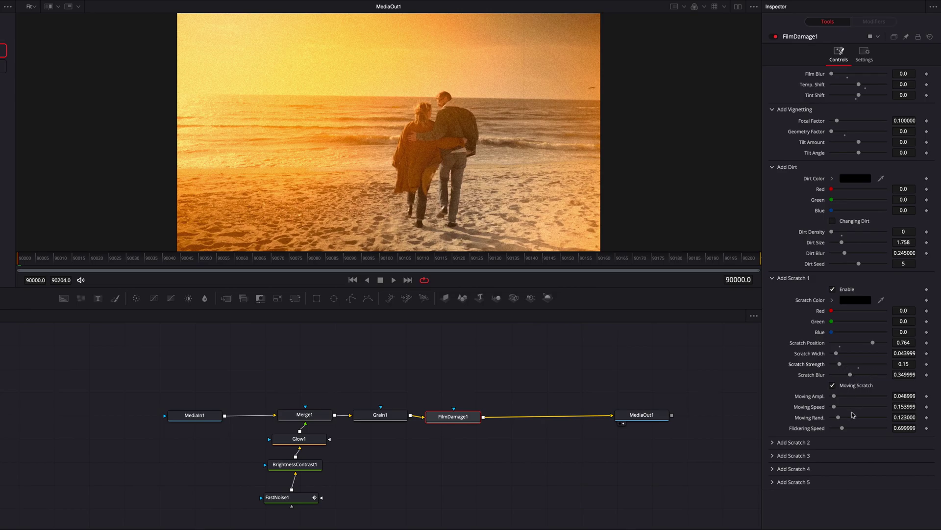
Step: Set Scratch 1 Flickering Speed to 0.019 and expand Add Scratch 2
drag(842, 428, 834, 430)
click(910, 427)
key(BackSpace)
key(Return)
click(774, 444)
Step: Enable the second scratch and place it at position 0.567
scroll(776, 431, down, 3)
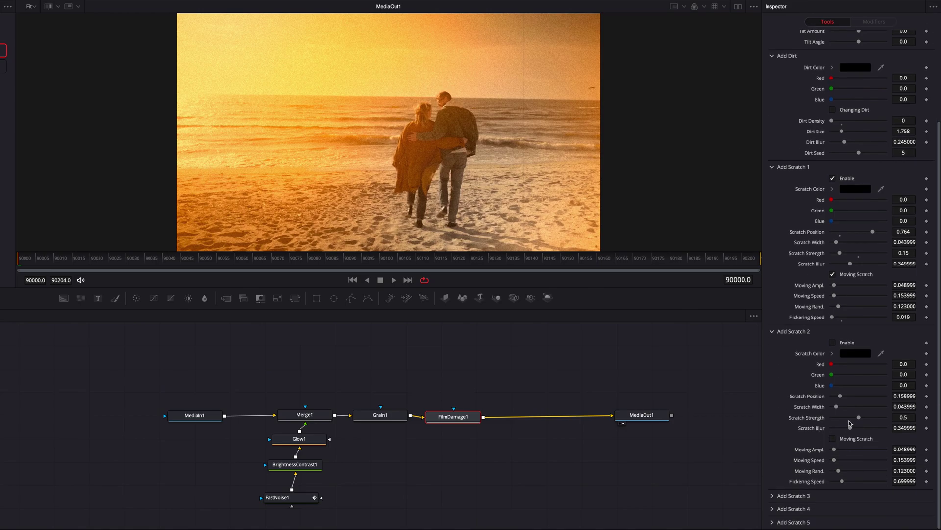
drag(840, 397, 856, 397)
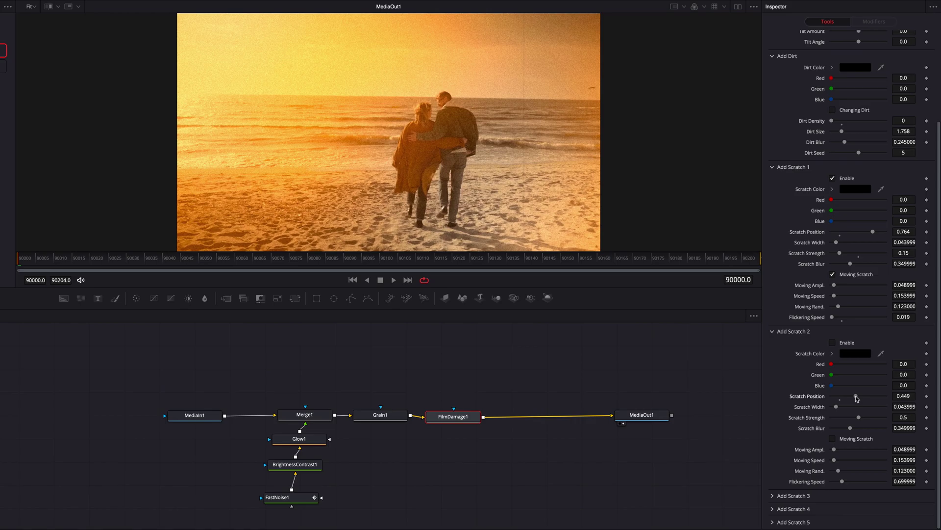
click(832, 342)
drag(857, 398, 846, 421)
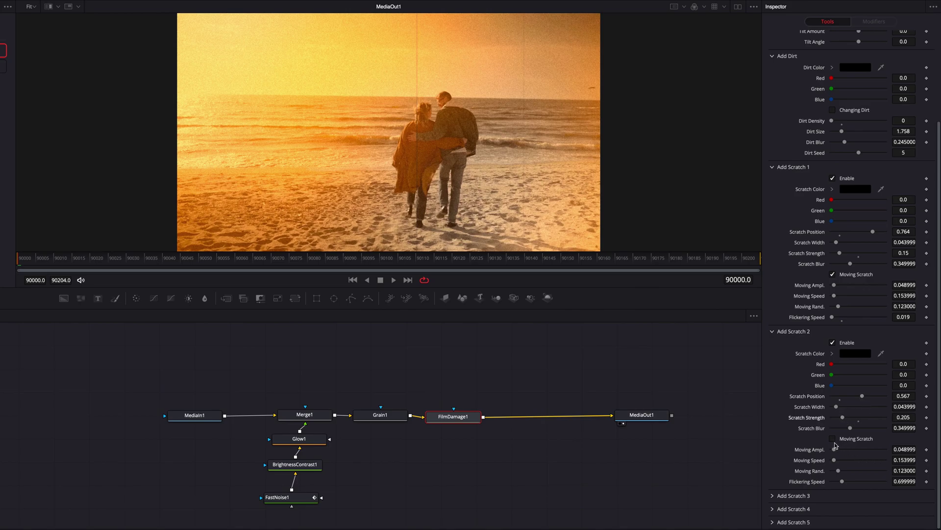
Step: Make the second scratch move with Flickering Speed 0.1, then preview the scratches
click(833, 439)
drag(842, 481, 835, 481)
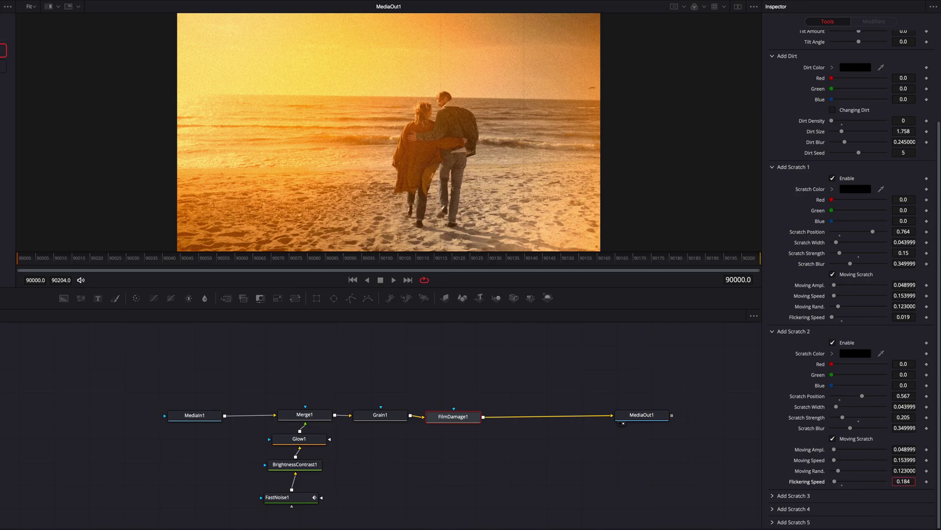
key(BackSpace)
key(BackSpace)
key(Return)
drag(524, 259, 633, 263)
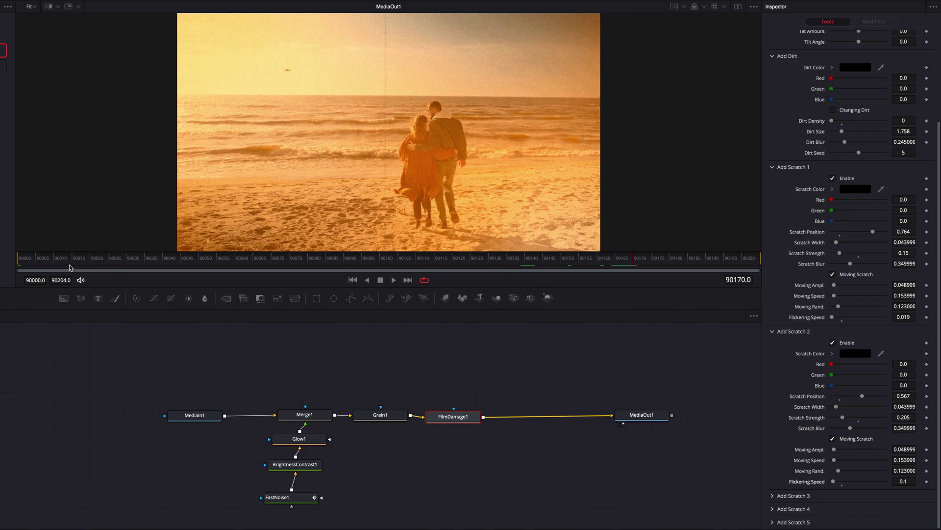
click(37, 265)
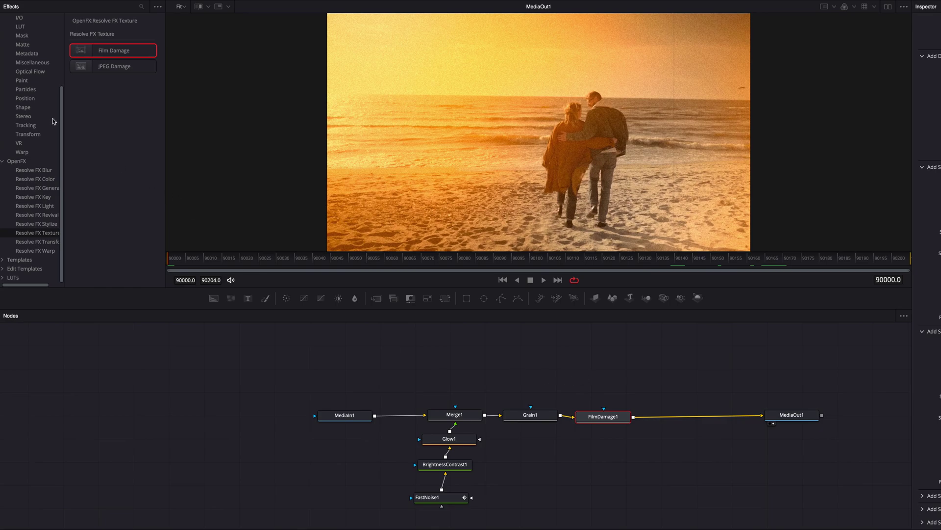
Step: Insert Camera Shake after FilmDamage1 with Motion Scale 0.126, Speed Scale 0.52, Pan Amplitude 0.063, PTR Speed 1.102
click(42, 241)
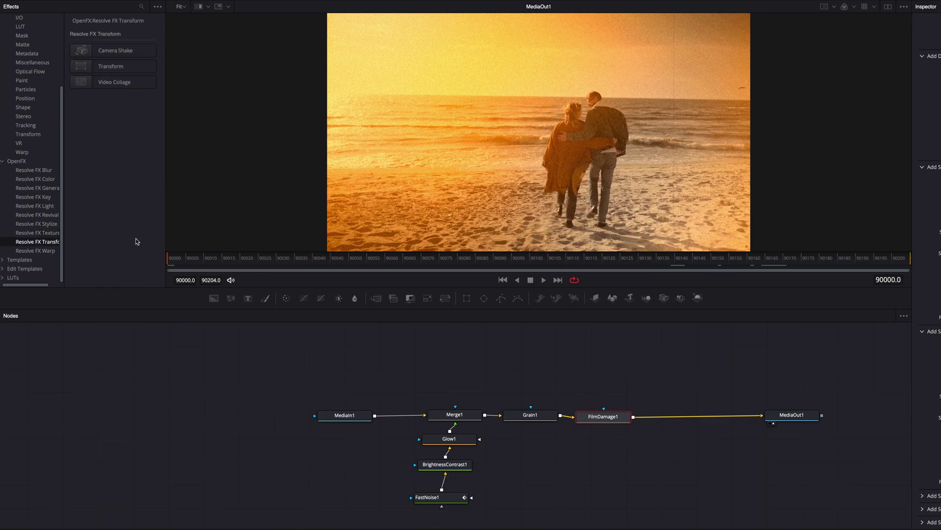
drag(130, 54, 676, 419)
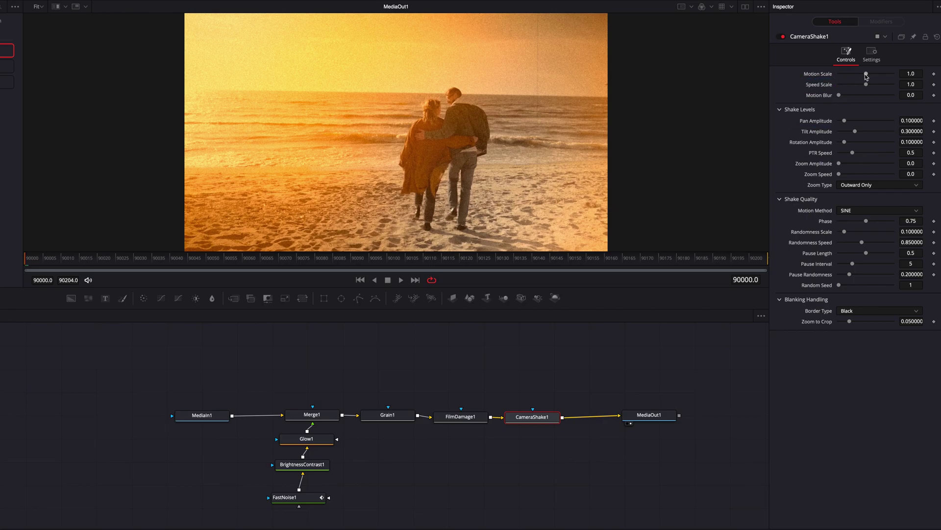
drag(867, 75, 841, 77)
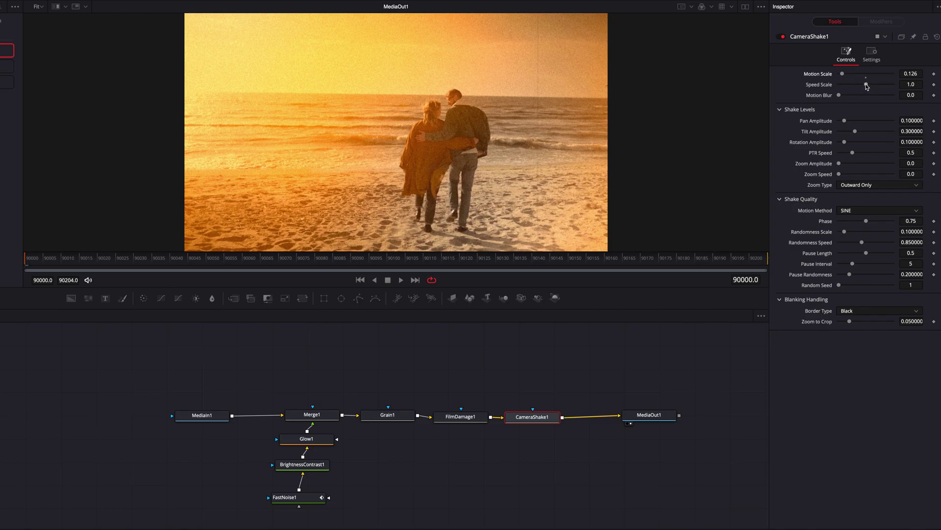
drag(866, 86, 853, 86)
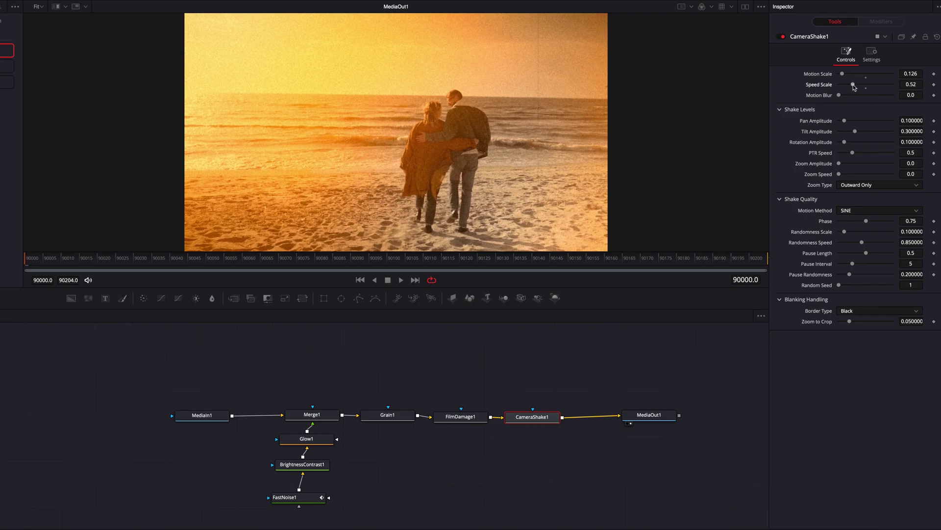
drag(845, 122, 844, 122)
drag(854, 155, 871, 156)
scroll(533, 368, right, 3)
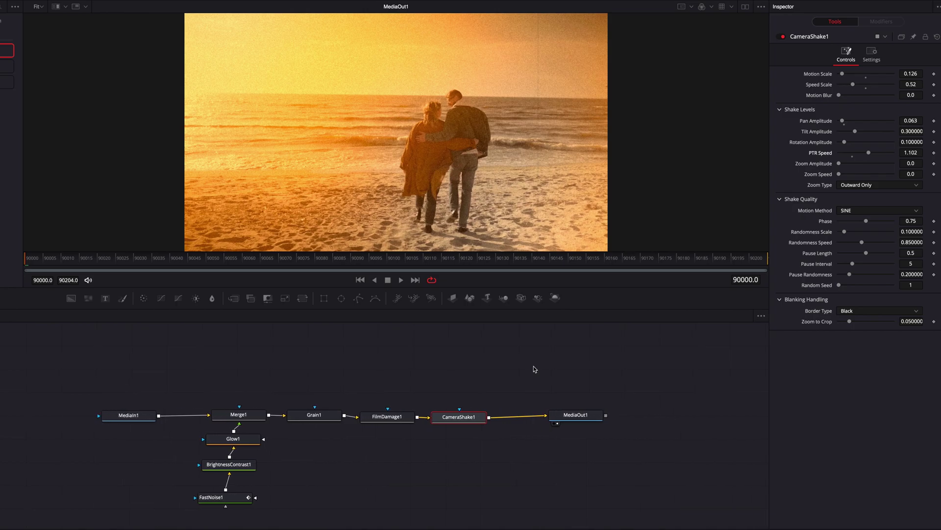
Step: Merge a black Background1 before MediaOut1 and attach a Rectangle mask to it
drag(577, 418, 628, 418)
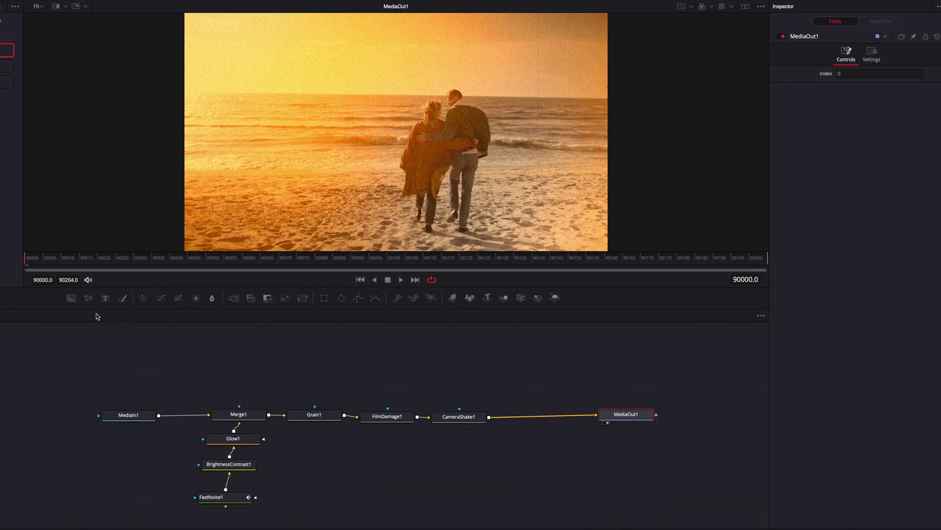
drag(71, 297, 537, 411)
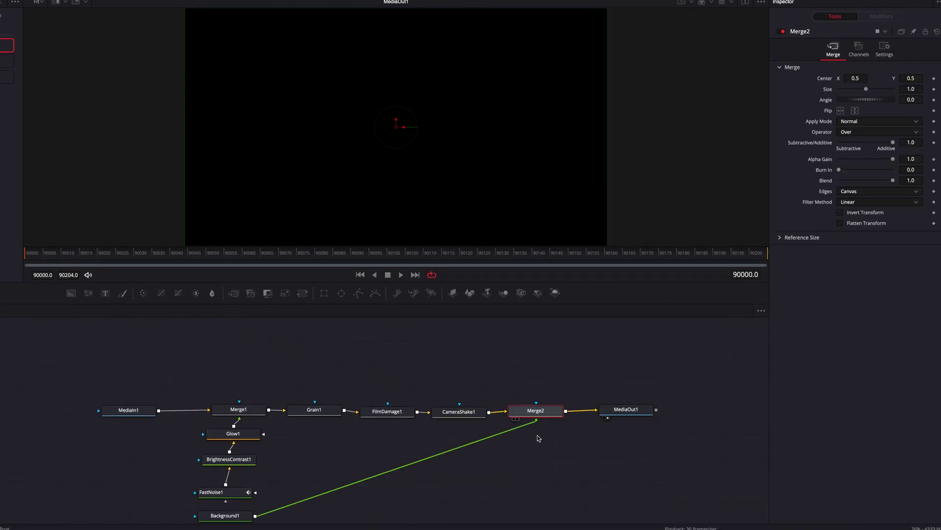
drag(350, 485, 540, 462)
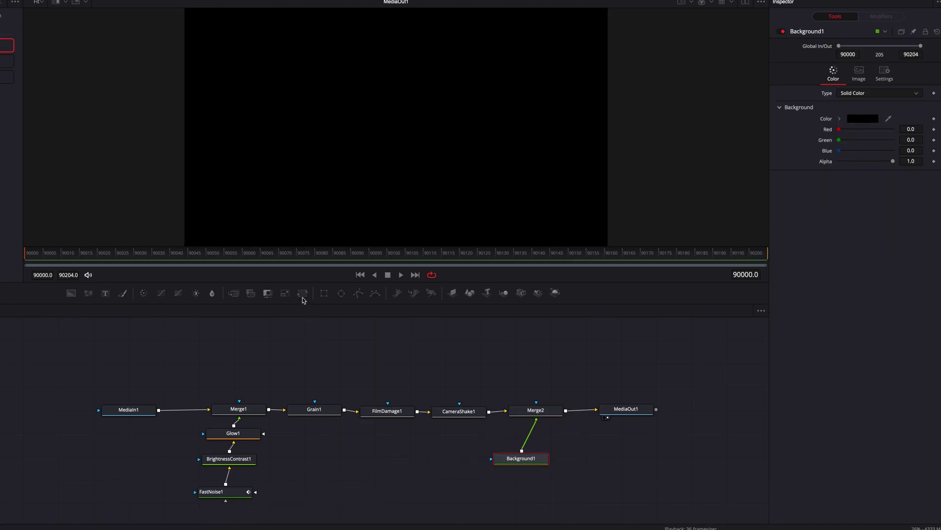
drag(325, 294, 527, 459)
Step: Invert the rectangle mask, set Soft Edge 0.0913, and resize it into a vignette border
drag(517, 112, 583, 98)
drag(520, 69, 487, 45)
click(840, 122)
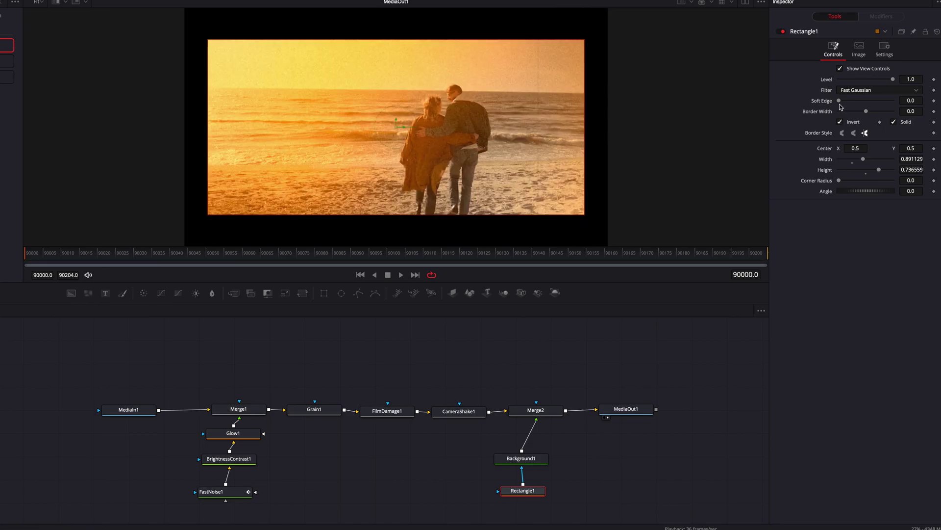
drag(839, 101, 864, 100)
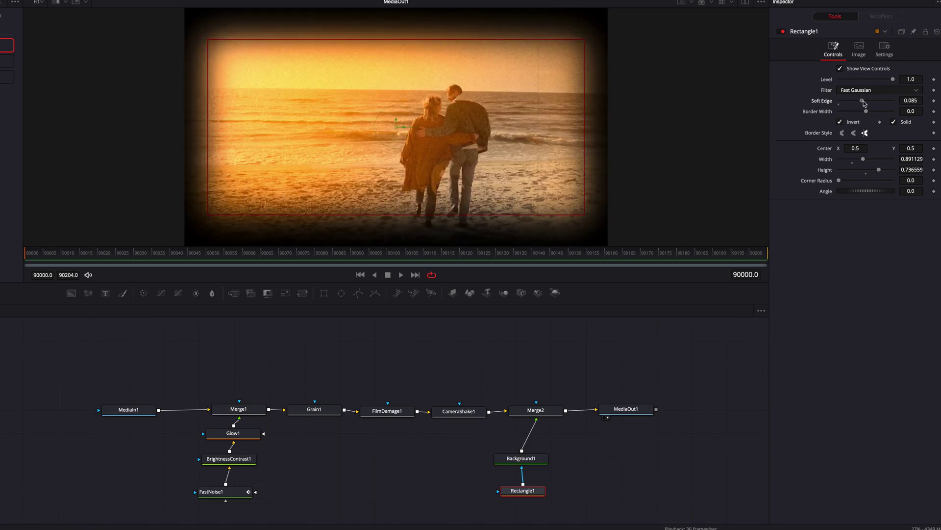
drag(477, 38, 478, 31)
drag(584, 98, 591, 101)
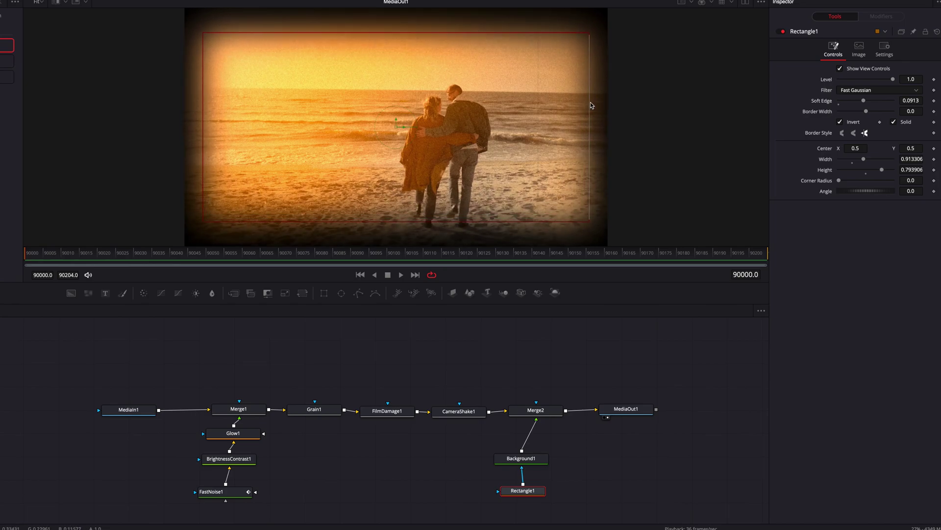
drag(397, 130, 401, 130)
click(533, 375)
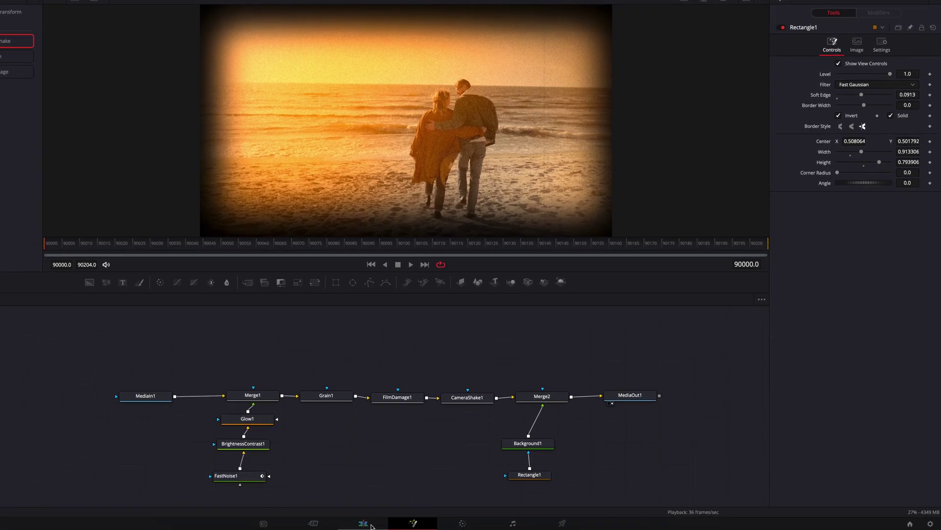
Step: On the Edit page, disable the V2 adjustment track and play the beach clip without effects
click(371, 526)
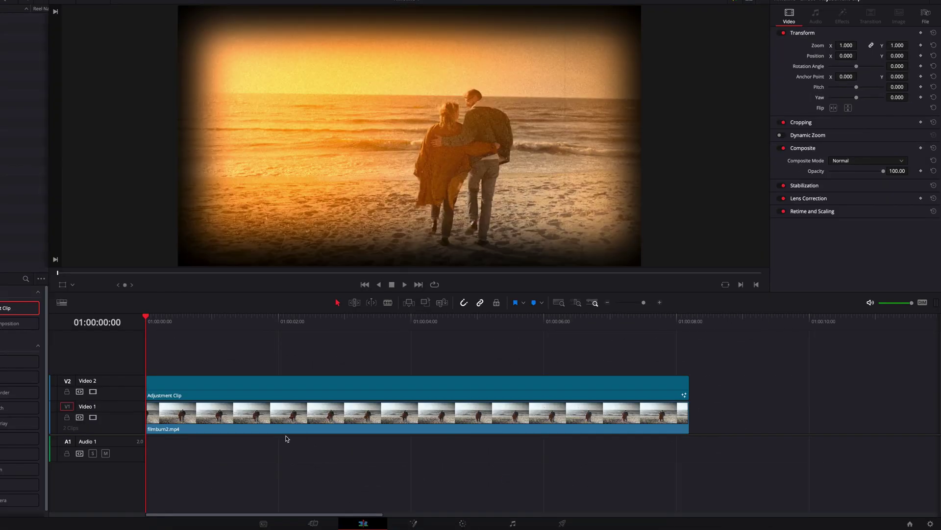
click(93, 392)
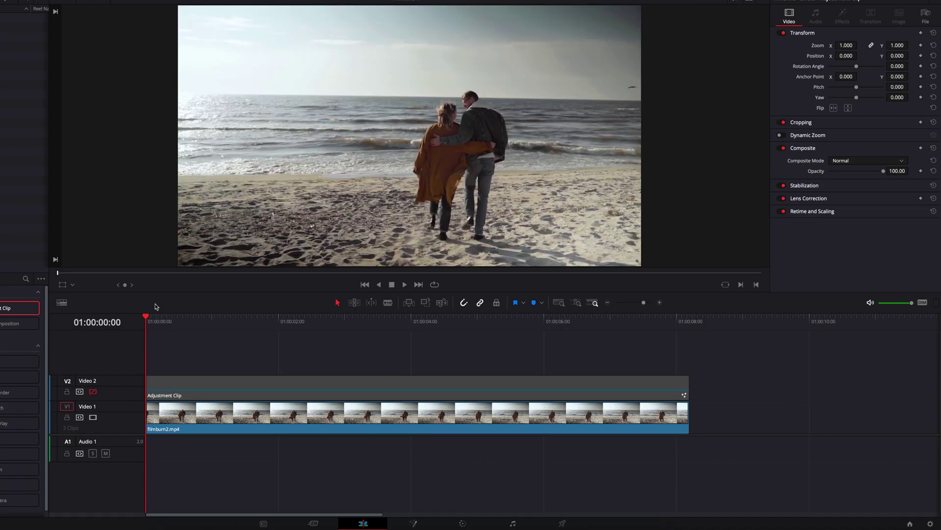
key(space)
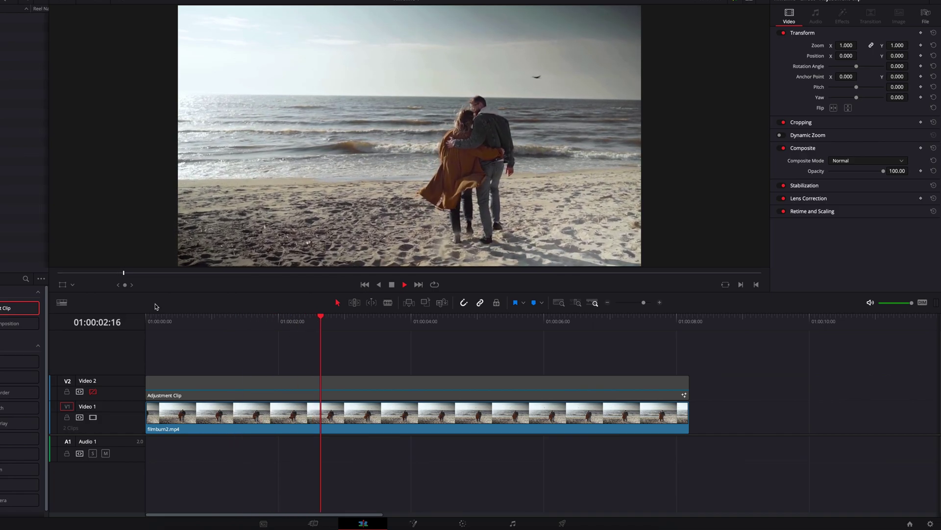
key(space)
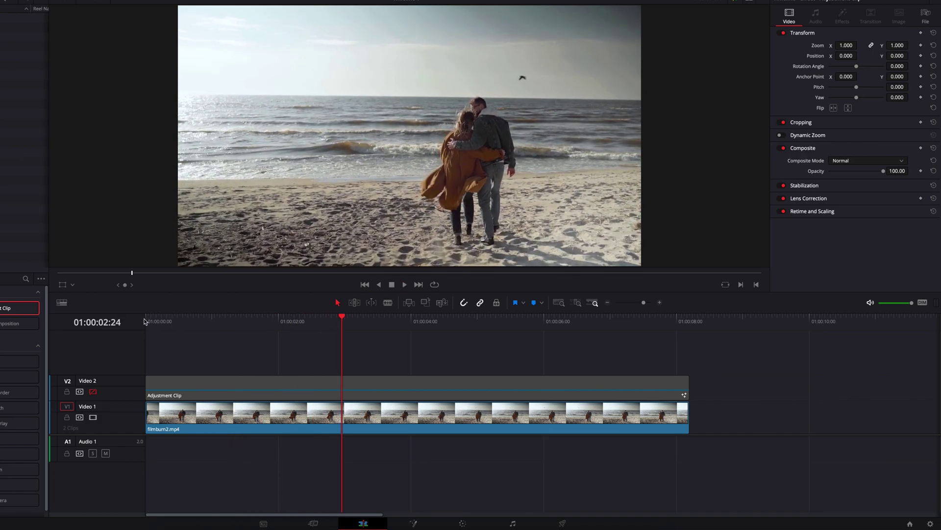
click(146, 319)
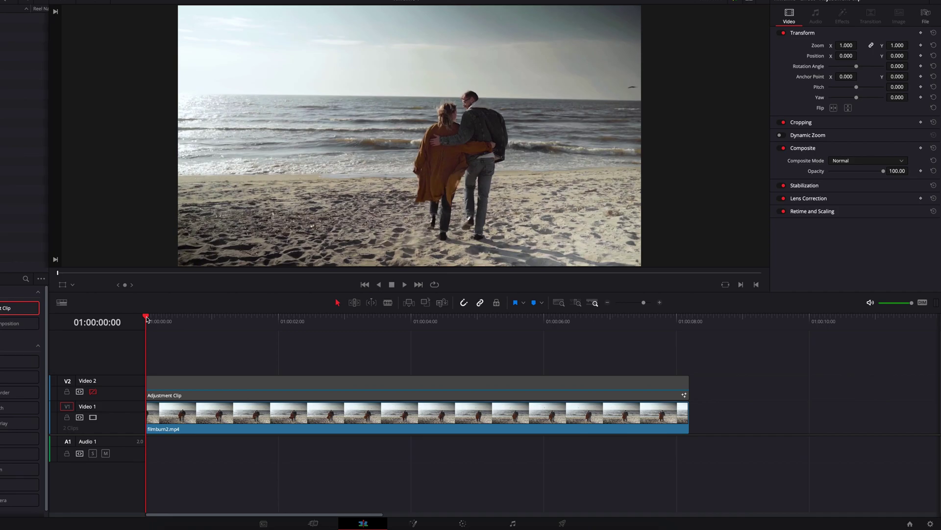
Step: Re-enable the V2 track and play the clip from the start with the vintage look
click(93, 392)
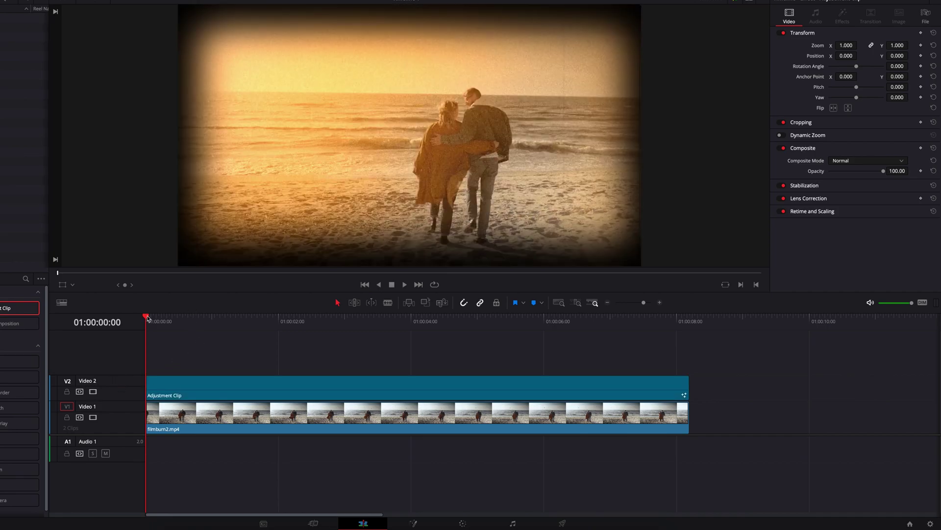
key(space)
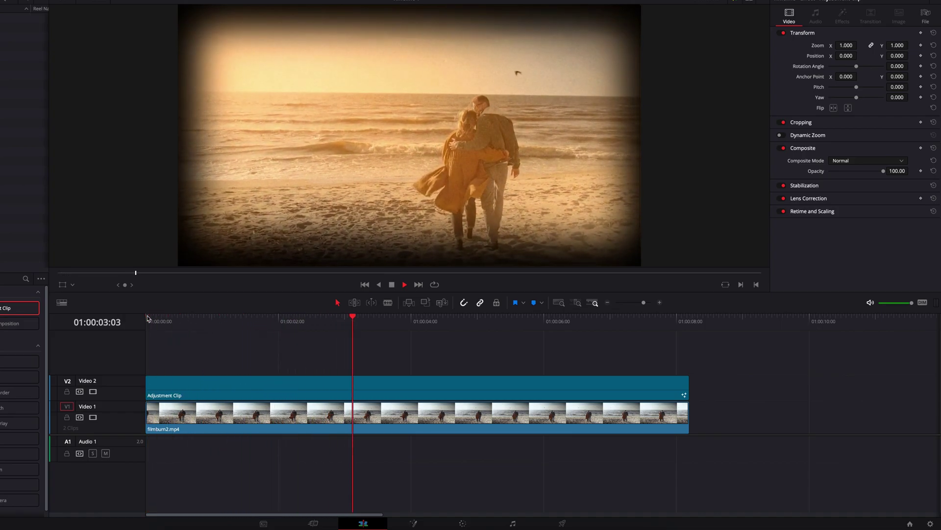
key(space)
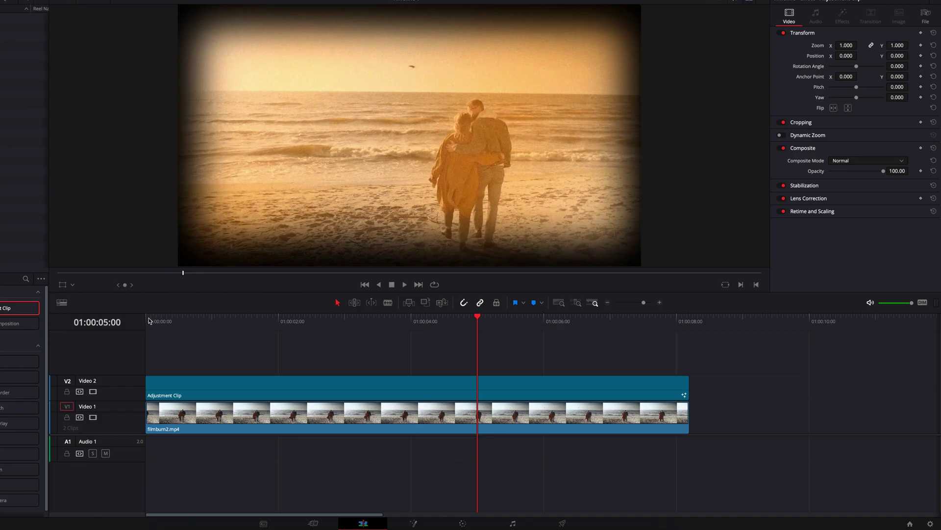
click(148, 318)
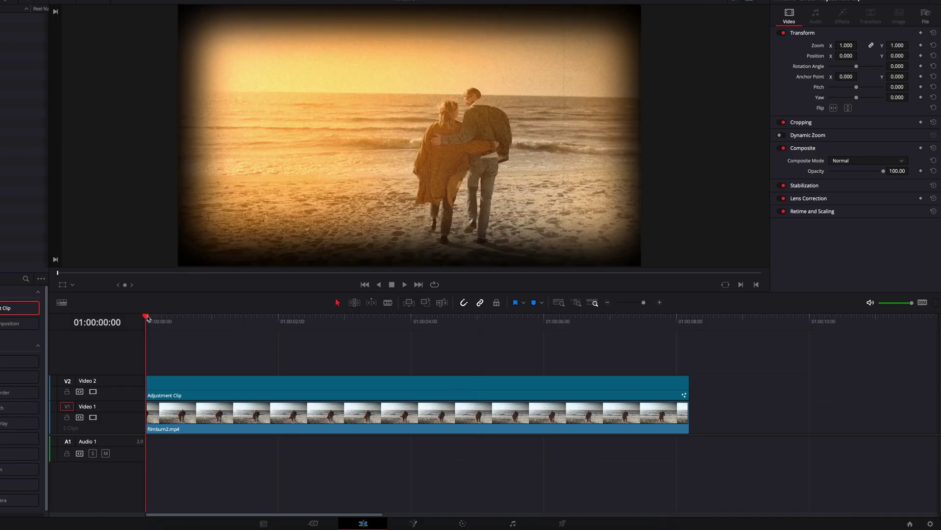
key(space)
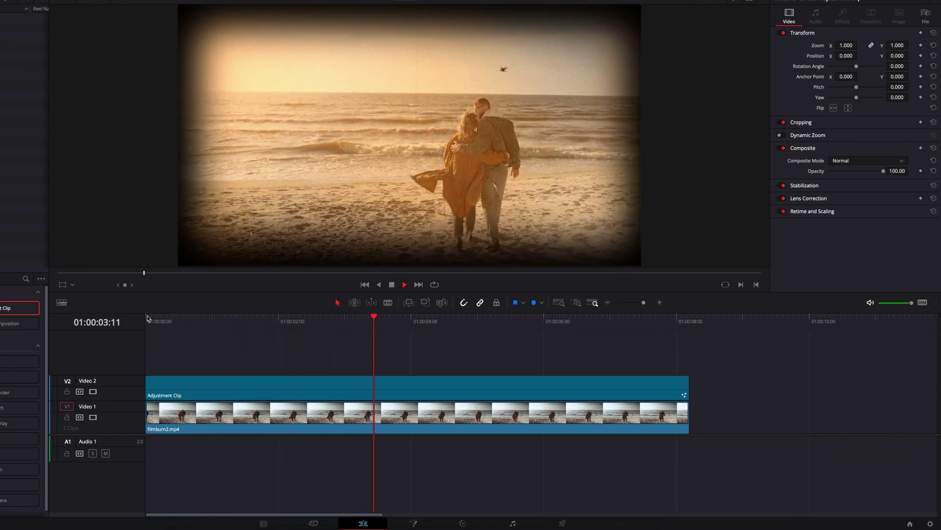
key(space)
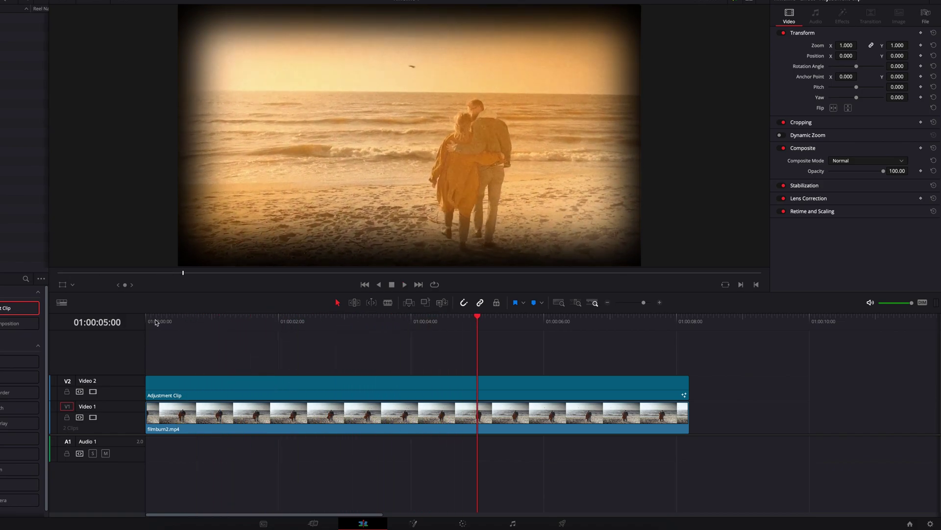